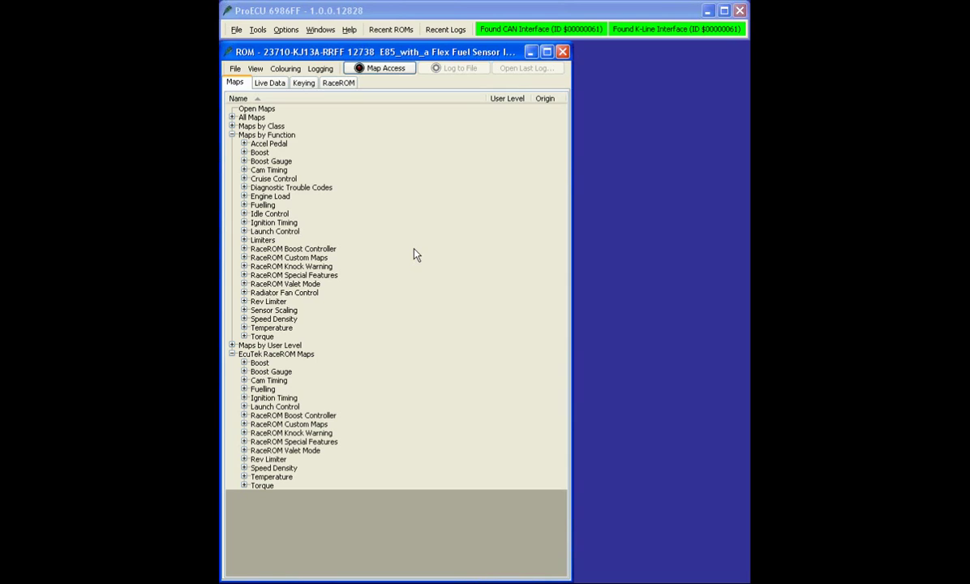
# Step: Expand Custom Map A (24x18) and open its X and Y Input Definition windows
pyautogui.click(245, 424)
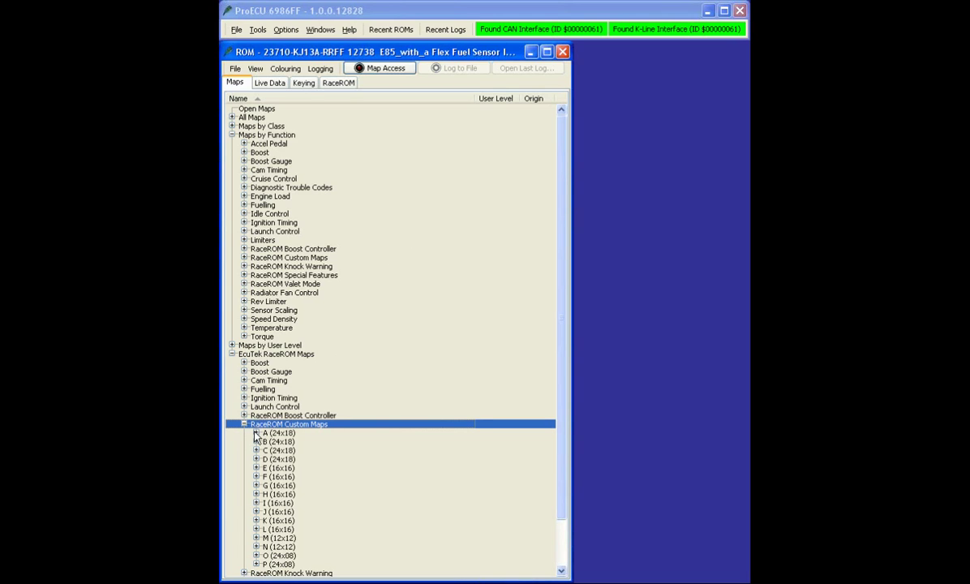
pyautogui.click(256, 433)
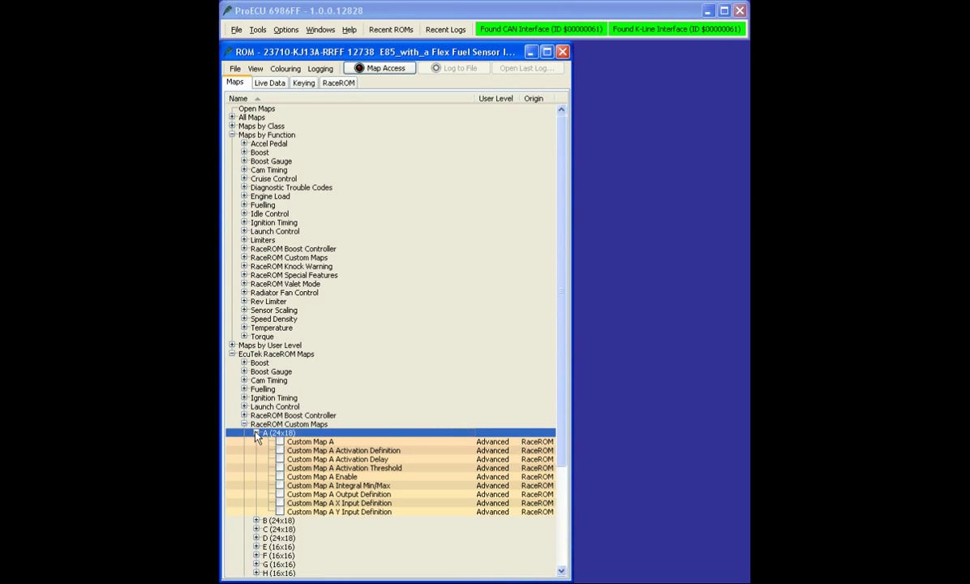
pyautogui.click(279, 503)
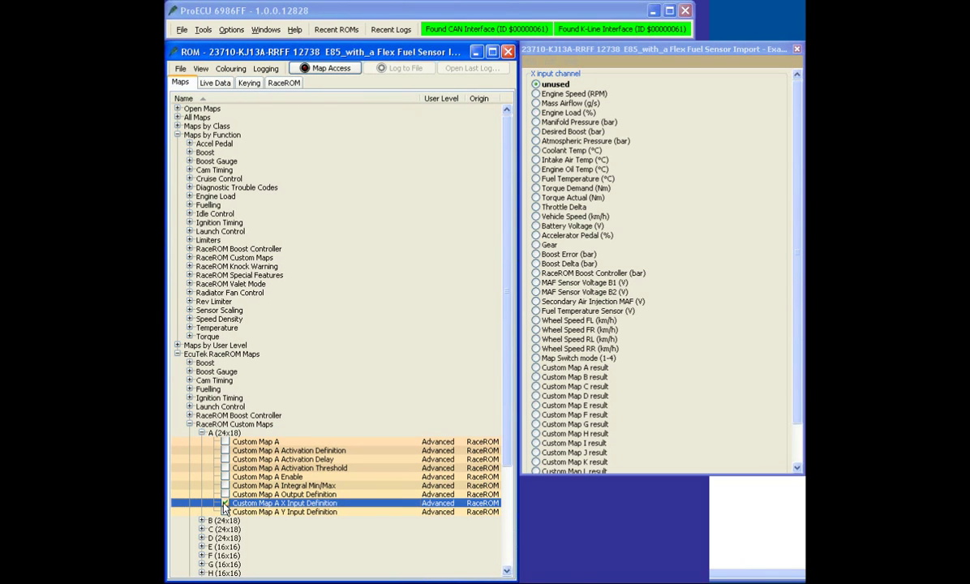
pyautogui.click(225, 512)
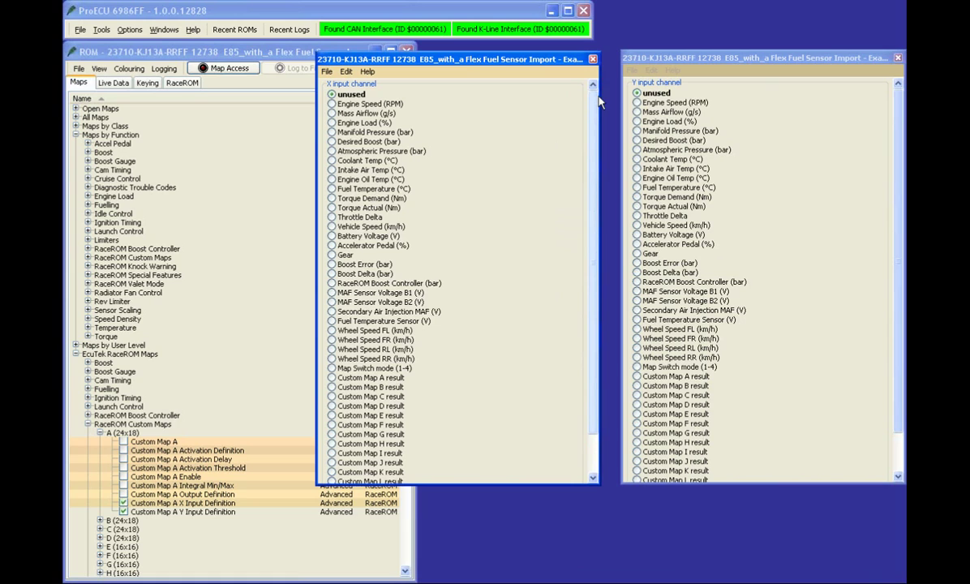
# Step: Resize and reposition the X Input Definition window so every input channel is visible
pyautogui.moveTo(600, 94); pyautogui.dragTo(793, 92)
pyautogui.moveTo(735, 63); pyautogui.dragTo(606, 104)
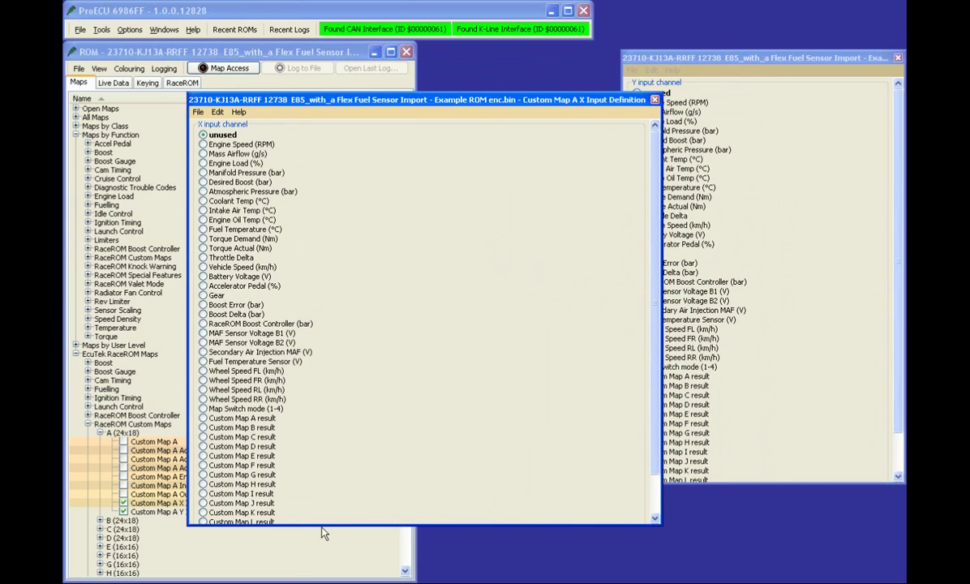
pyautogui.moveTo(322, 525); pyautogui.dragTo(322, 572)
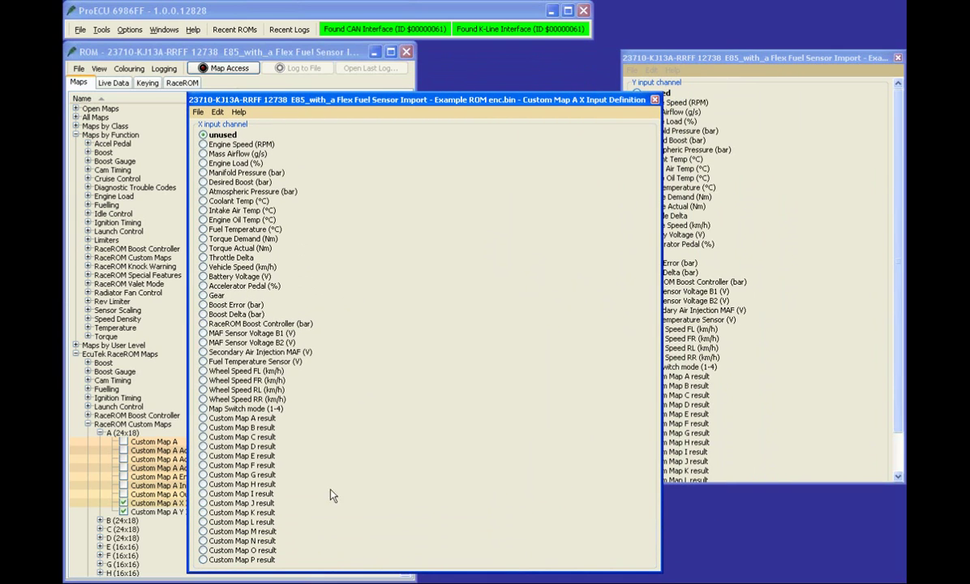
pyautogui.moveTo(371, 105); pyautogui.dragTo(399, 59)
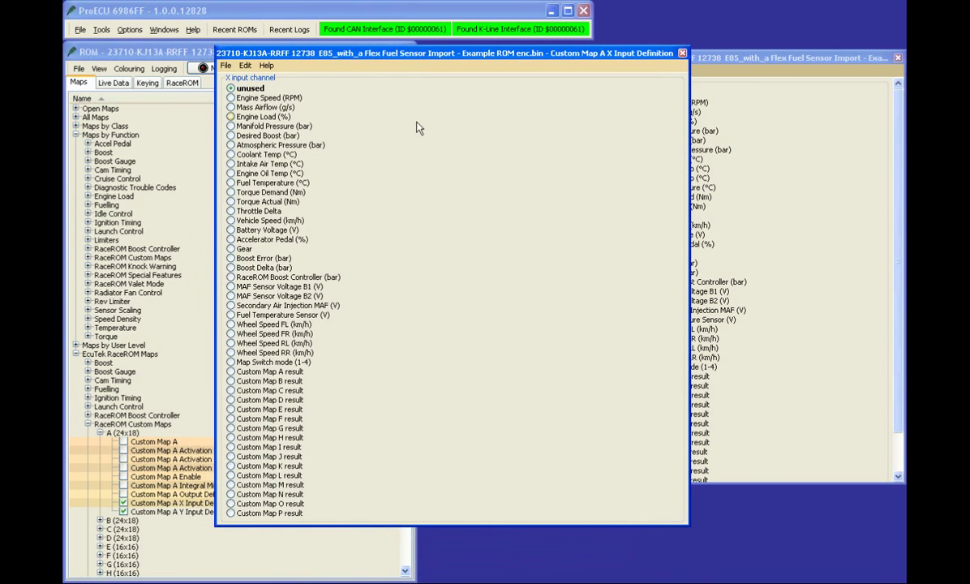
# Step: Try several MAF channels, then settle the X input on Fuel Temperature Sensor (V) and reposition the window
pyautogui.click(303, 295)
pyautogui.click(283, 307)
pyautogui.click(290, 286)
pyautogui.click(307, 315)
pyautogui.click(261, 287)
pyautogui.click(261, 306)
pyautogui.click(261, 315)
pyautogui.moveTo(381, 53); pyautogui.dragTo(469, 79)
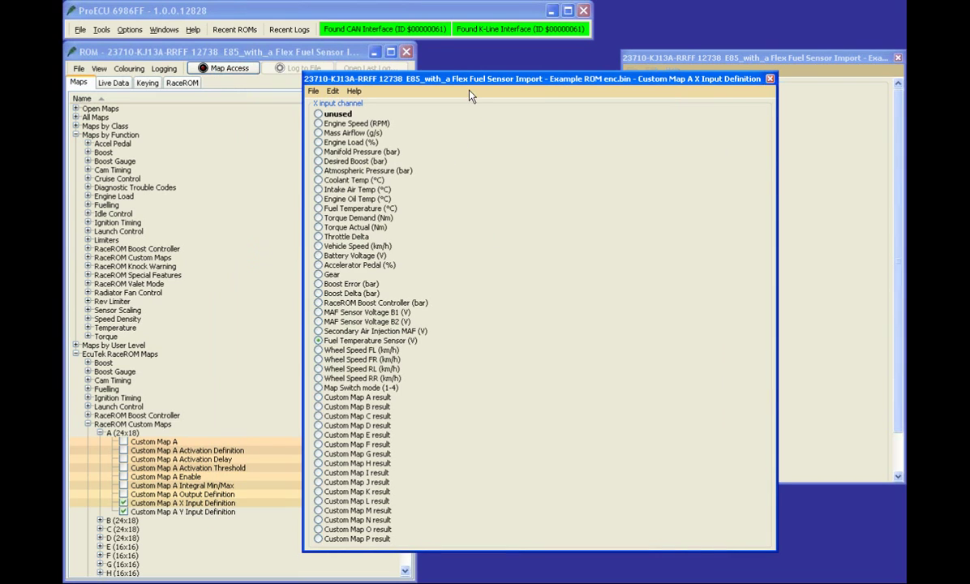
pyautogui.moveTo(435, 73); pyautogui.dragTo(390, 69)
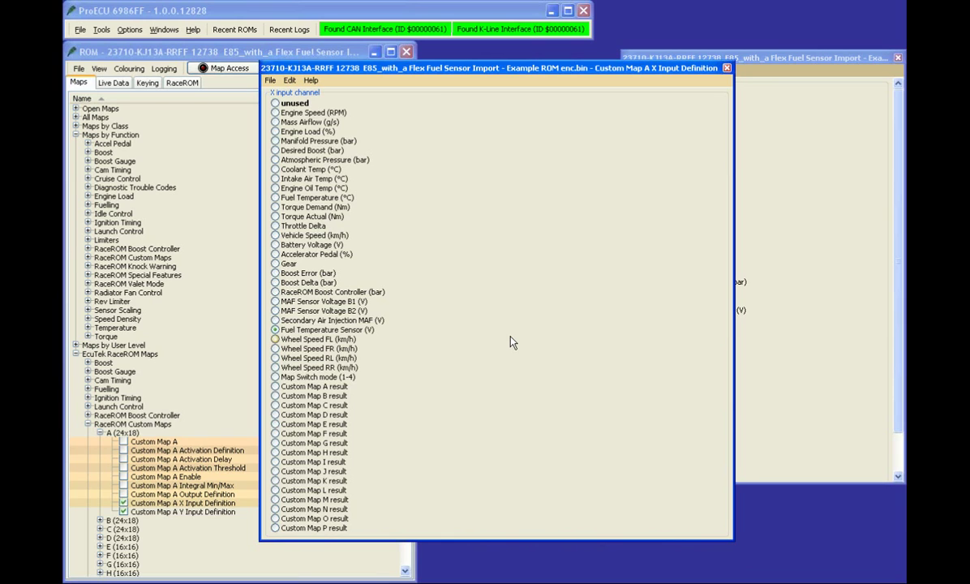
# Step: Open Custom Map A Output Definition and expand Boost Gauge to list its four maps
pyautogui.click(123, 495)
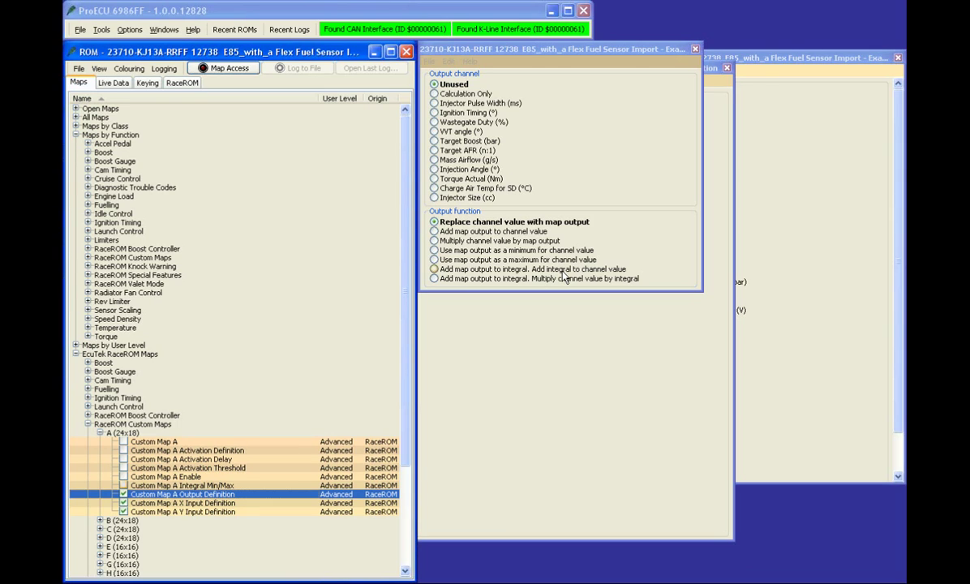
pyautogui.click(89, 162)
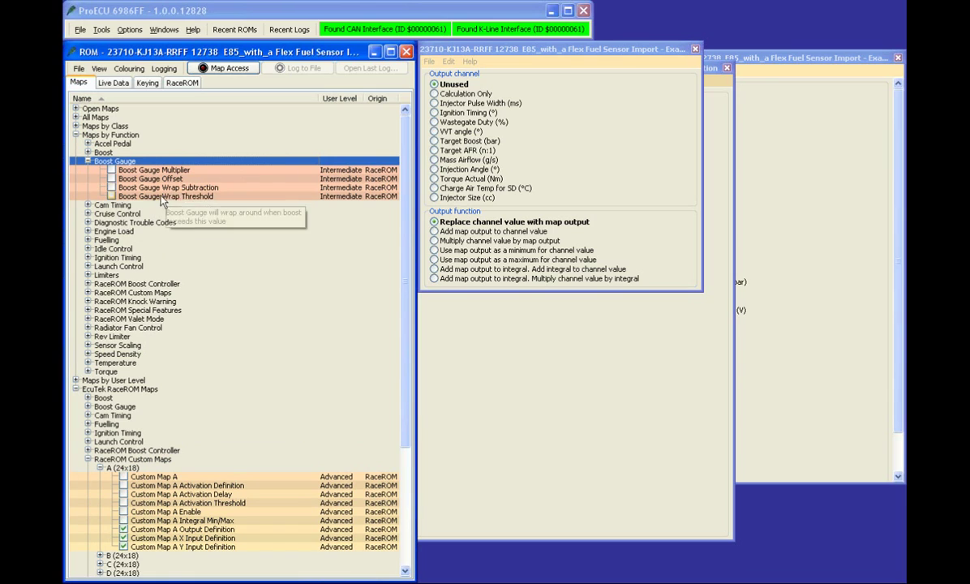
# Step: Open the Boost Gauge Wrap Subtraction (2.5) and Wrap Threshold (1.5) maps and arrange their windows
pyautogui.click(111, 188)
pyautogui.click(111, 196)
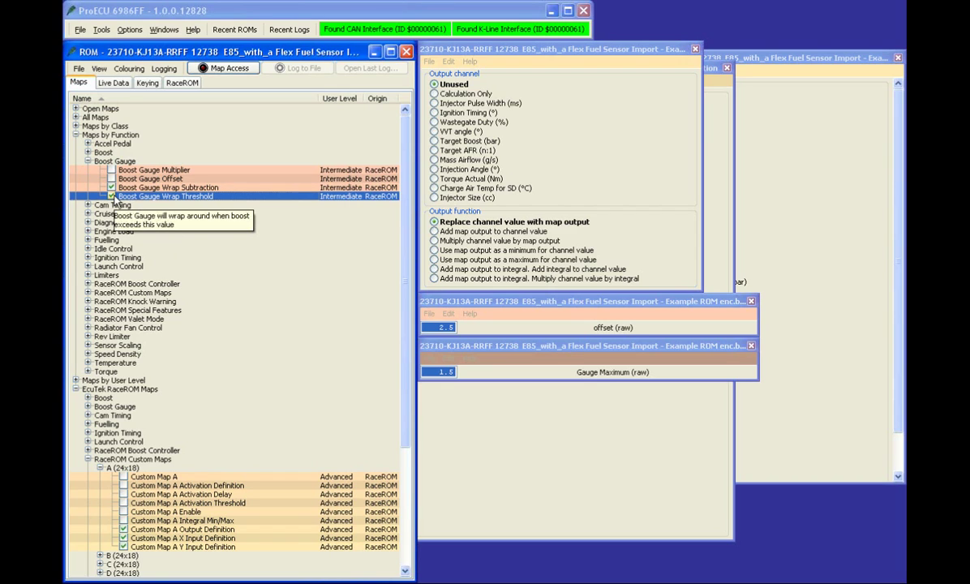
pyautogui.click(643, 361)
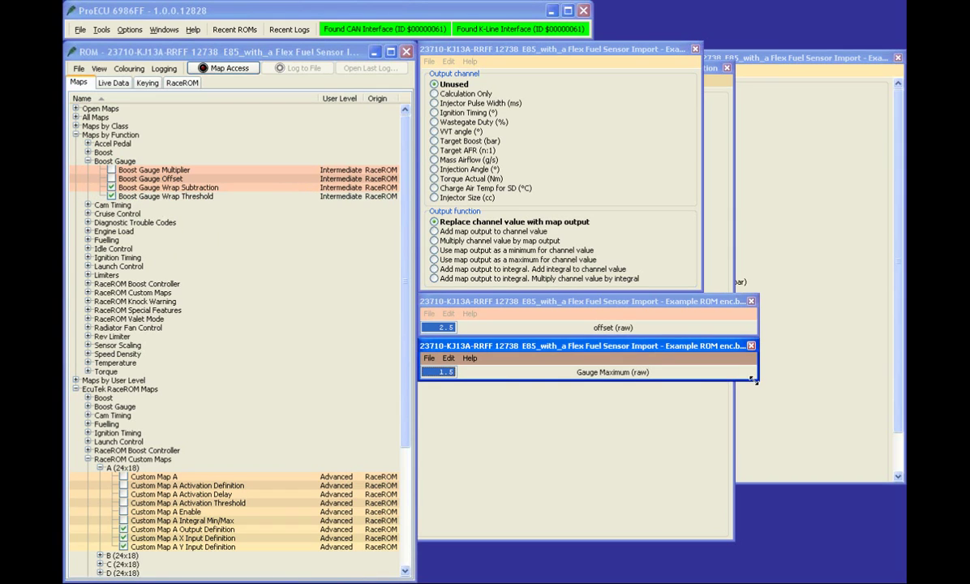
pyautogui.moveTo(753, 379); pyautogui.dragTo(825, 437)
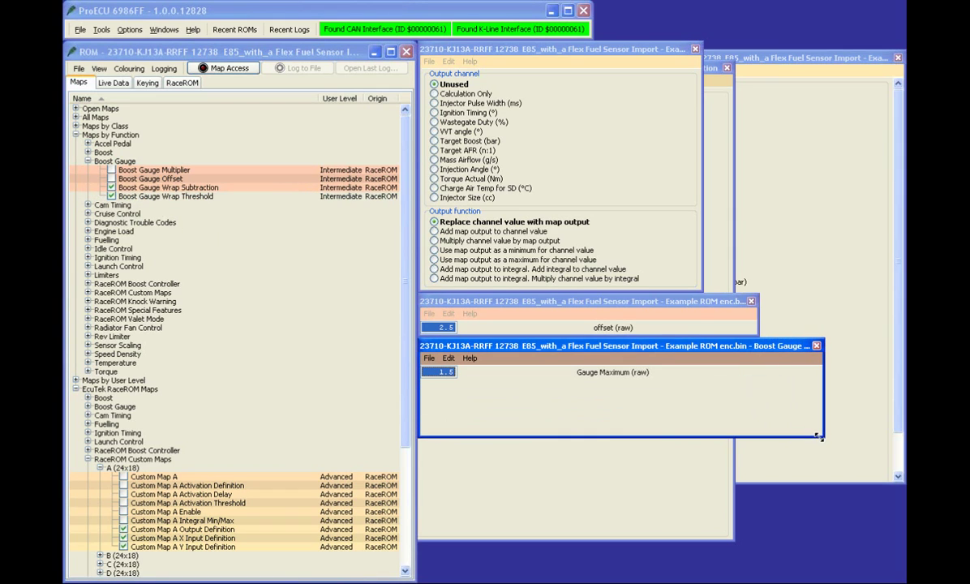
pyautogui.moveTo(734, 351); pyautogui.dragTo(519, 394)
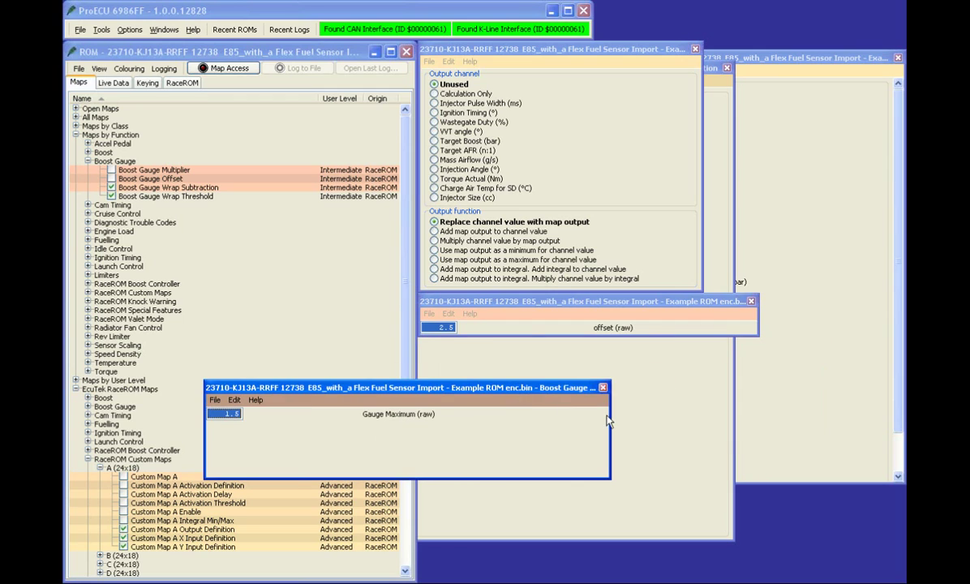
pyautogui.moveTo(608, 415); pyautogui.dragTo(686, 427)
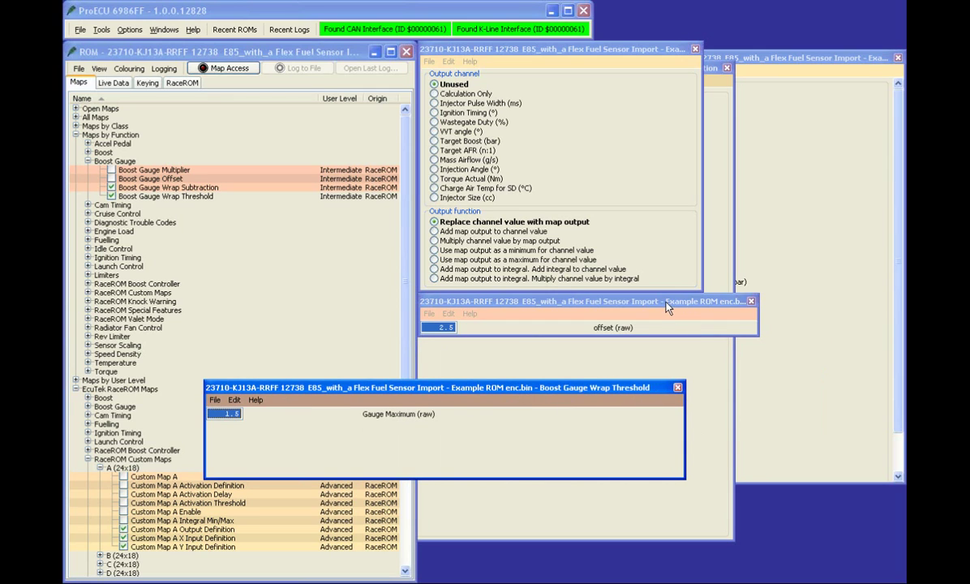
pyautogui.moveTo(666, 306); pyautogui.dragTo(458, 326)
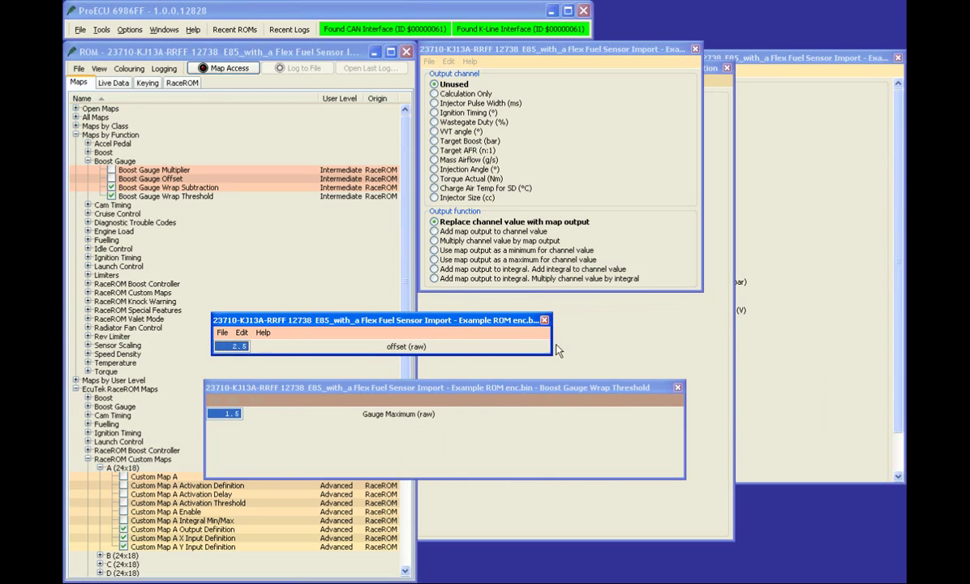
pyautogui.moveTo(552, 345); pyautogui.dragTo(679, 345)
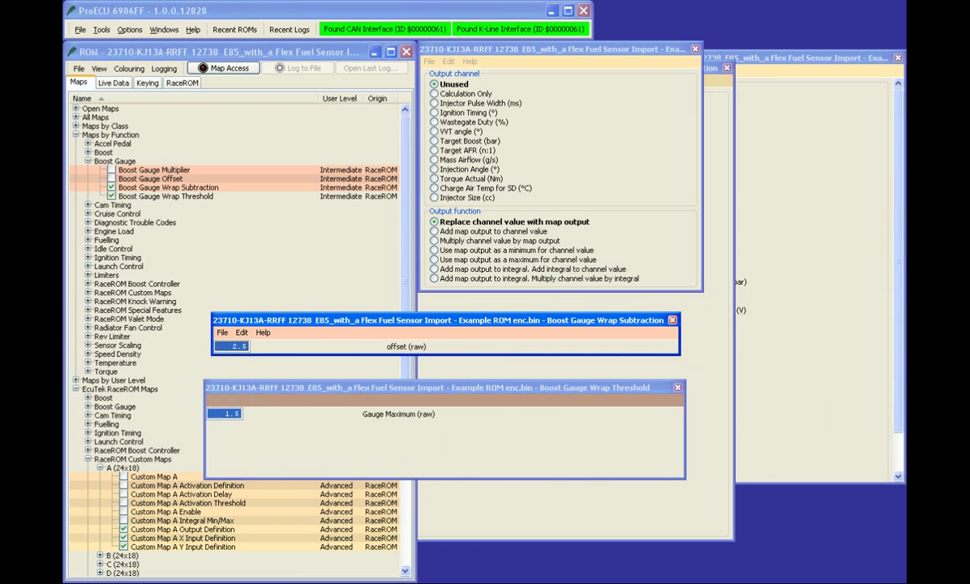
# Step: Close the Wrap Threshold, Wrap Subtraction and Custom Map A Output Definition windows
pyautogui.click(163, 170)
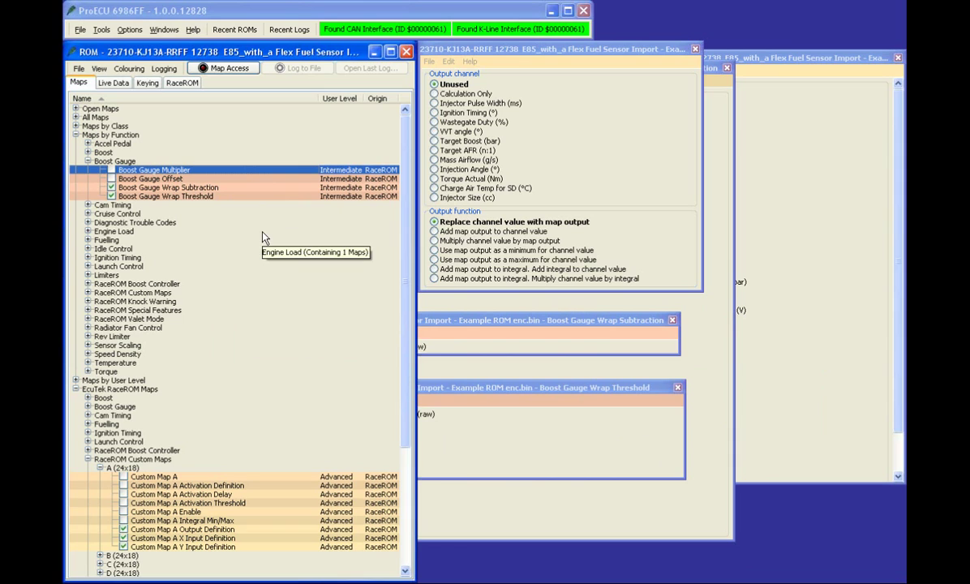
pyautogui.click(207, 199)
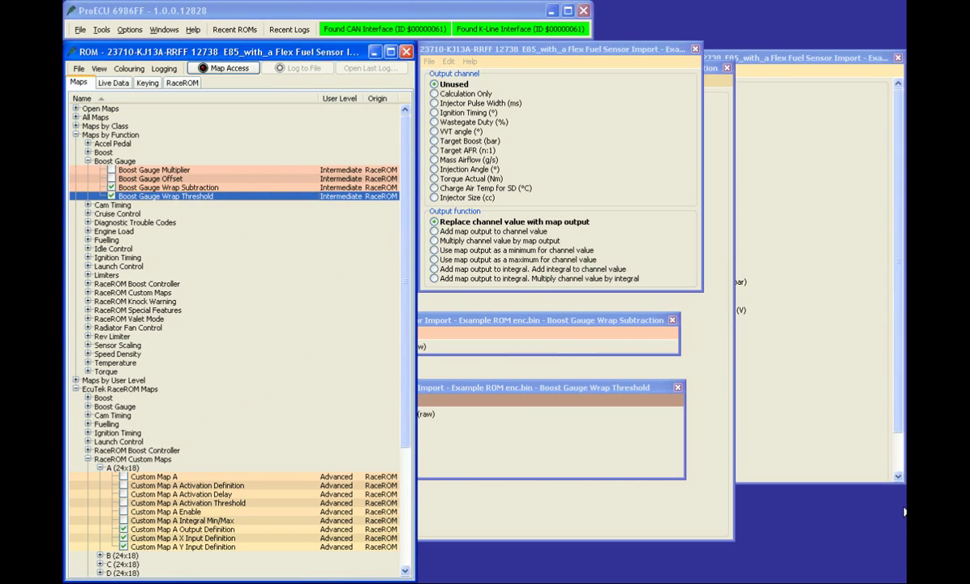
pyautogui.click(677, 388)
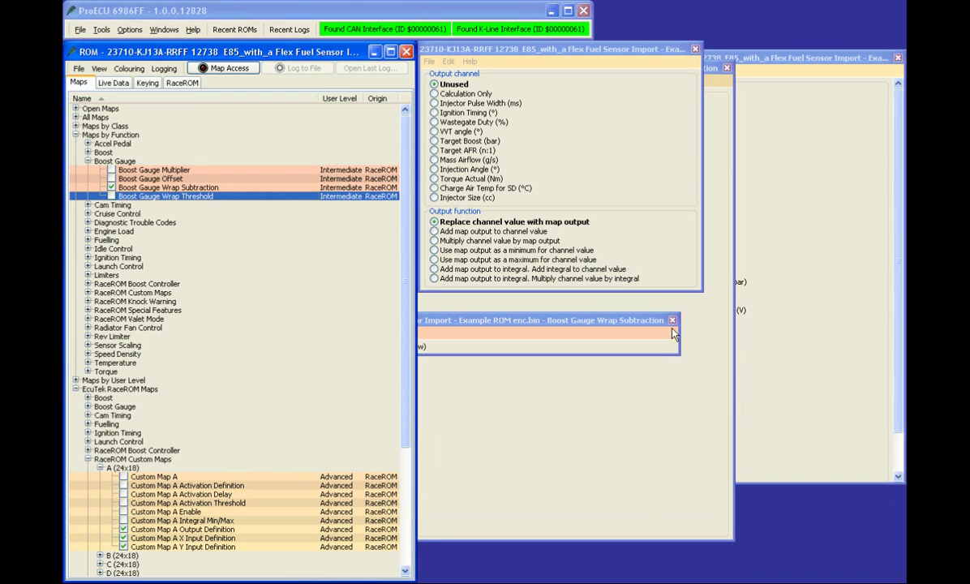
pyautogui.click(672, 320)
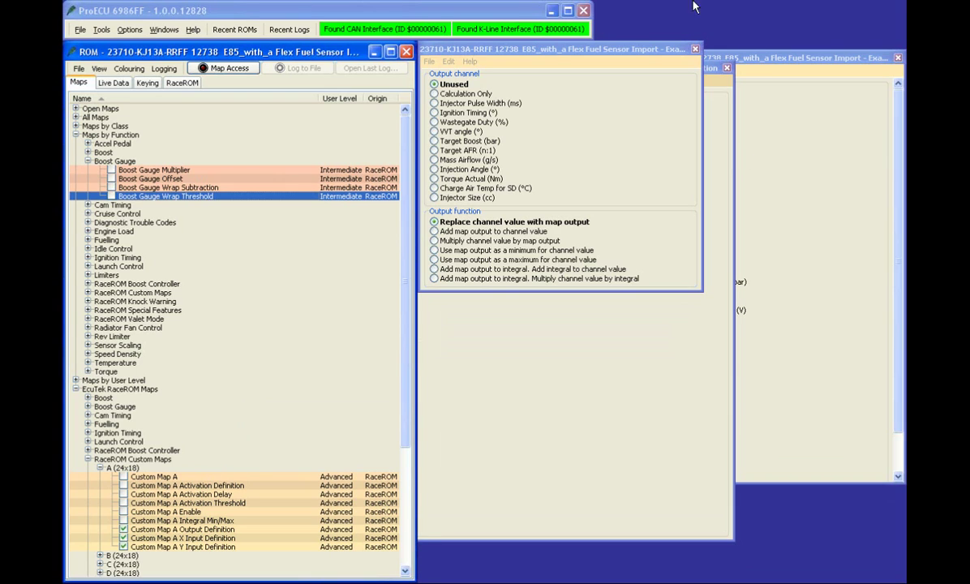
pyautogui.click(696, 49)
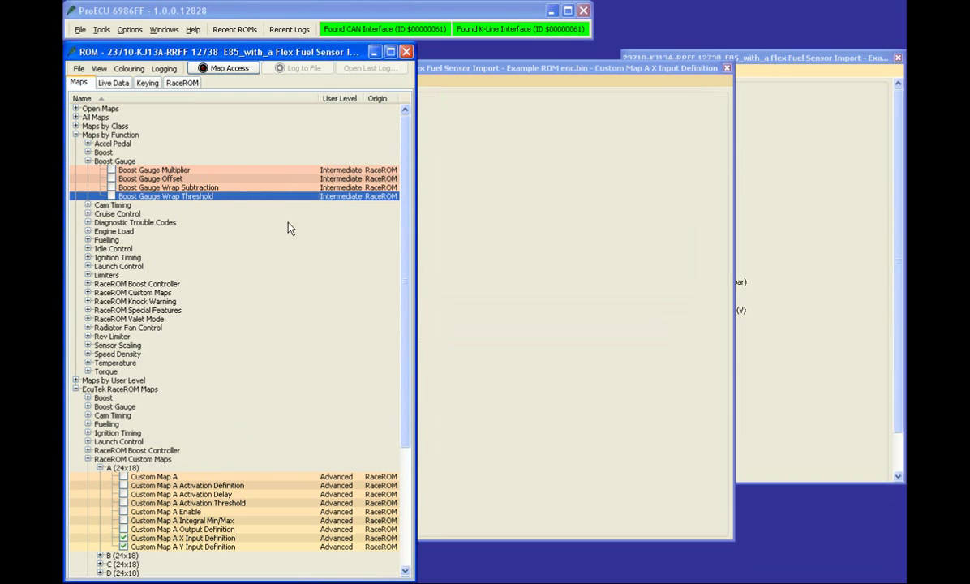
# Step: Open Cruise Control Set Speed Maximum (200 km/h) and Target Max Allowed (260 km/h), stacked vertically
pyautogui.doubleClick(97, 214)
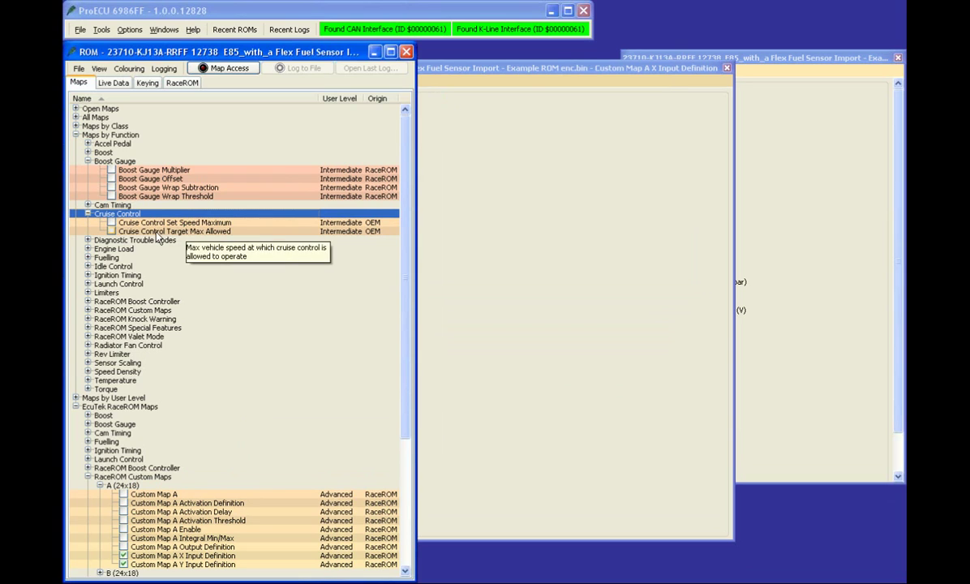
pyautogui.click(111, 222)
pyautogui.click(111, 231)
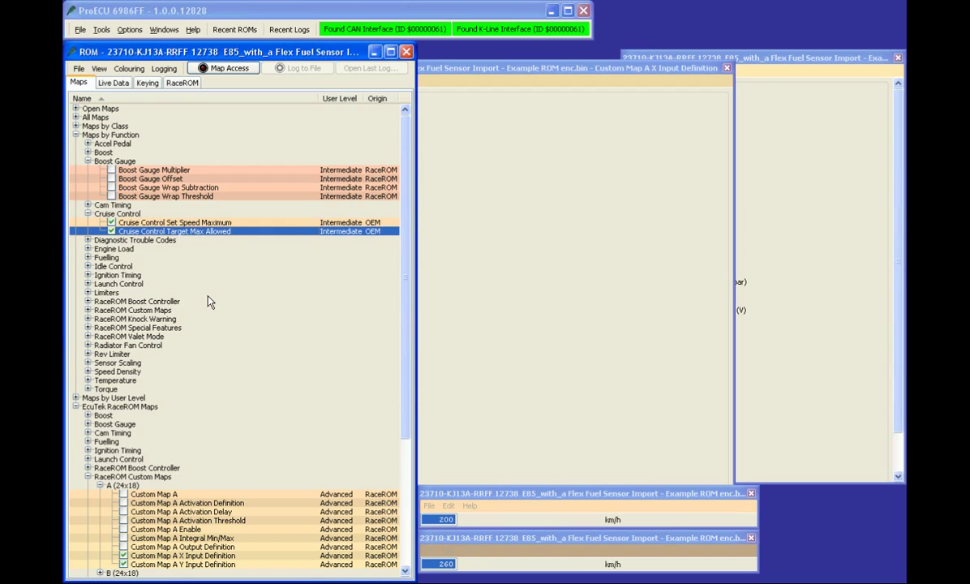
pyautogui.moveTo(542, 498); pyautogui.dragTo(448, 114)
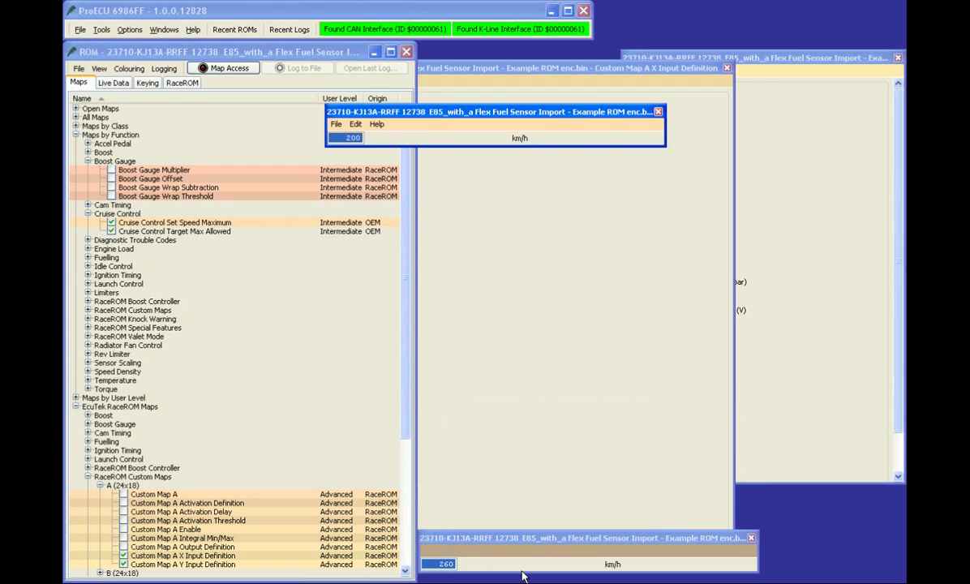
pyautogui.click(513, 539)
pyautogui.moveTo(512, 543); pyautogui.dragTo(419, 167)
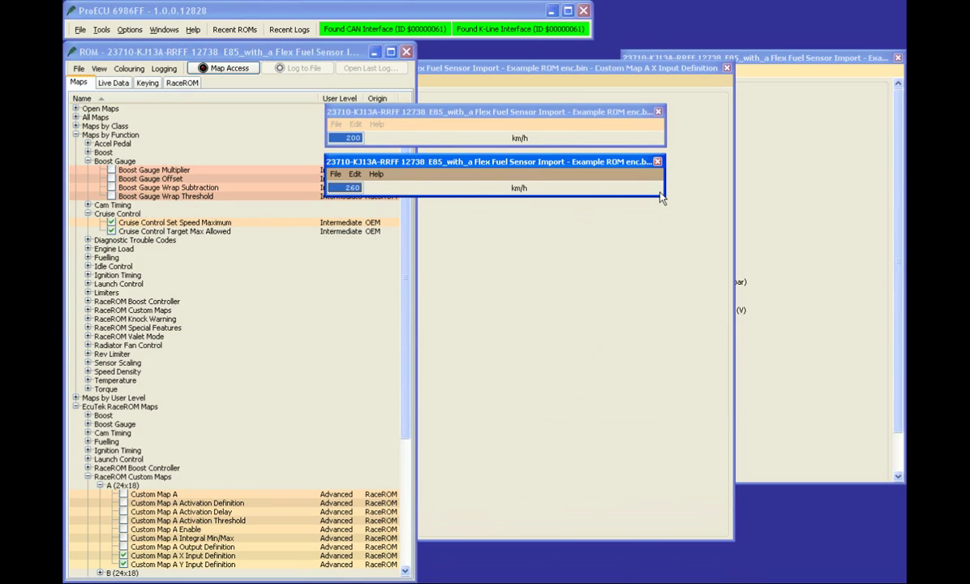
# Step: Widen and align both cruise control windows so their full titles show
pyautogui.click(631, 137)
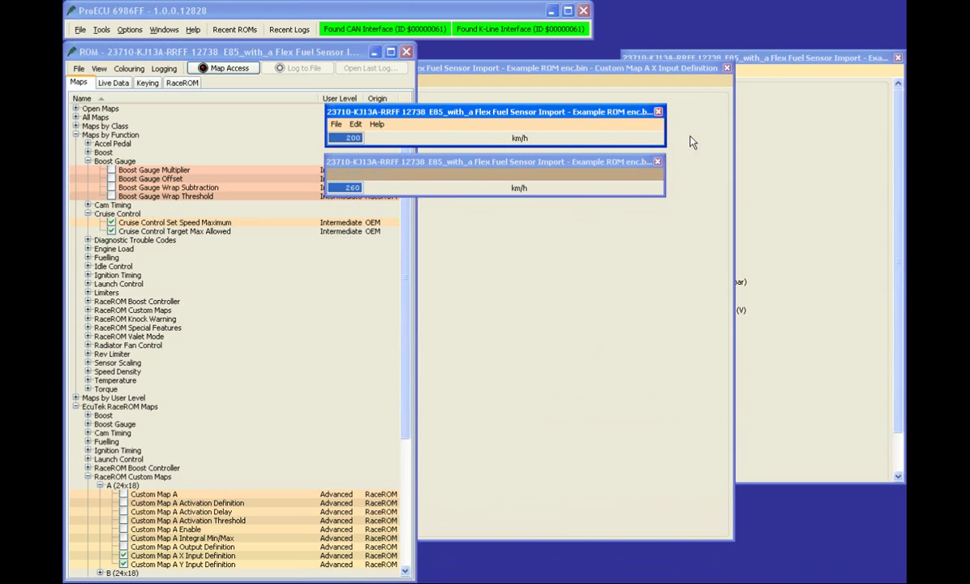
pyautogui.moveTo(663, 139); pyautogui.dragTo(742, 87)
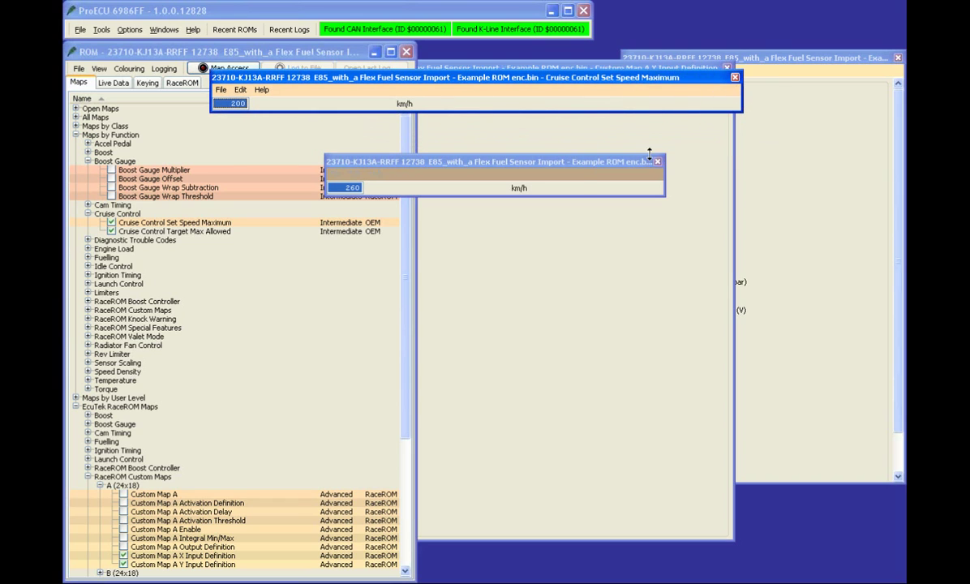
pyautogui.moveTo(551, 162); pyautogui.dragTo(432, 122)
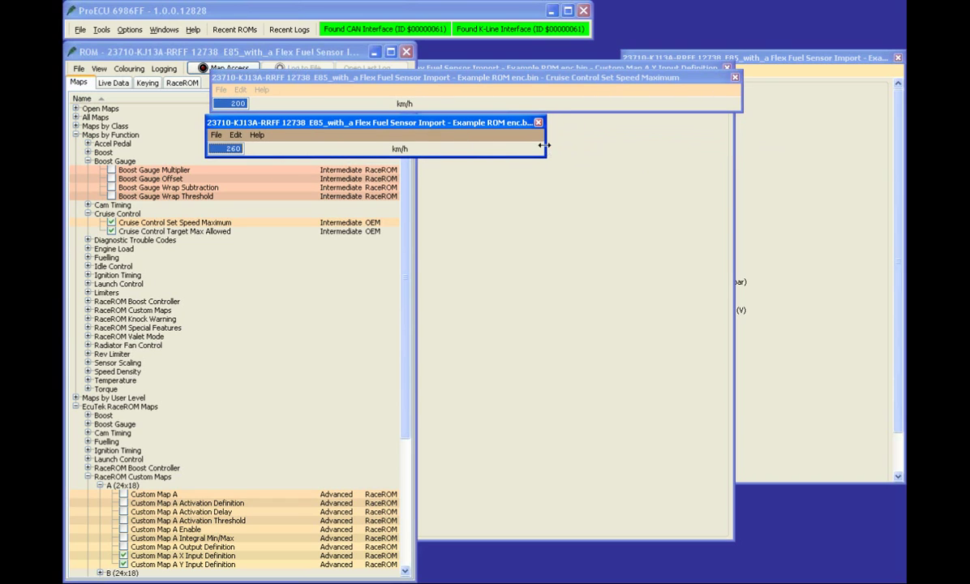
pyautogui.moveTo(545, 145); pyautogui.dragTo(710, 149)
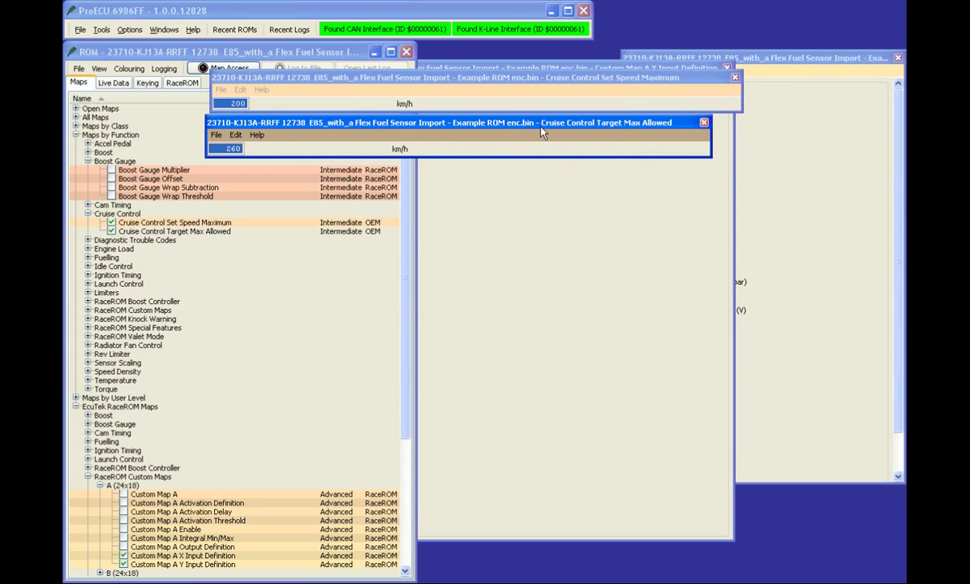
pyautogui.moveTo(541, 127); pyautogui.dragTo(565, 144)
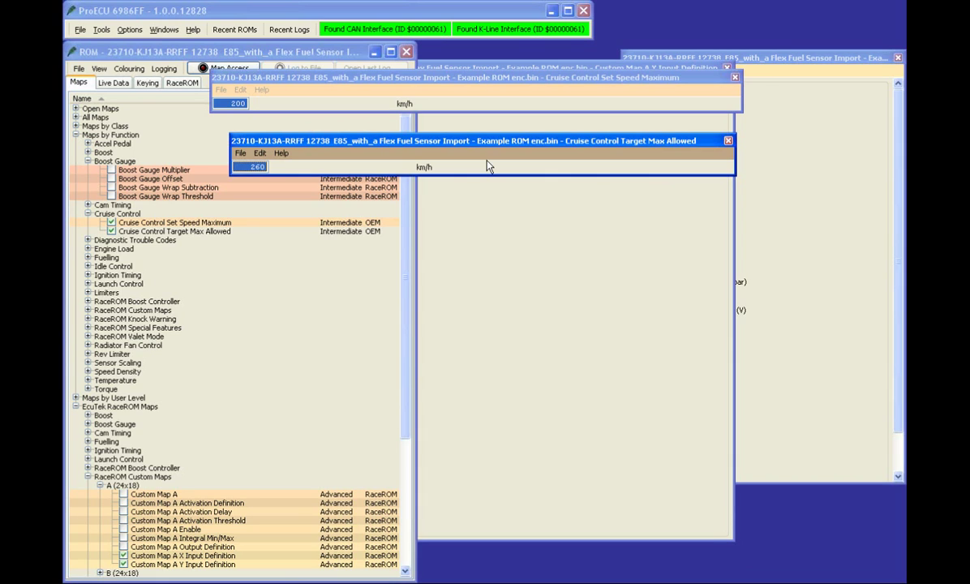
# Step: Open Rad Fan #1 X Thresholds (95, 98, 105 °C) and Radiator Fan #1, enlarging it to show the 3-D plot
pyautogui.click(91, 347)
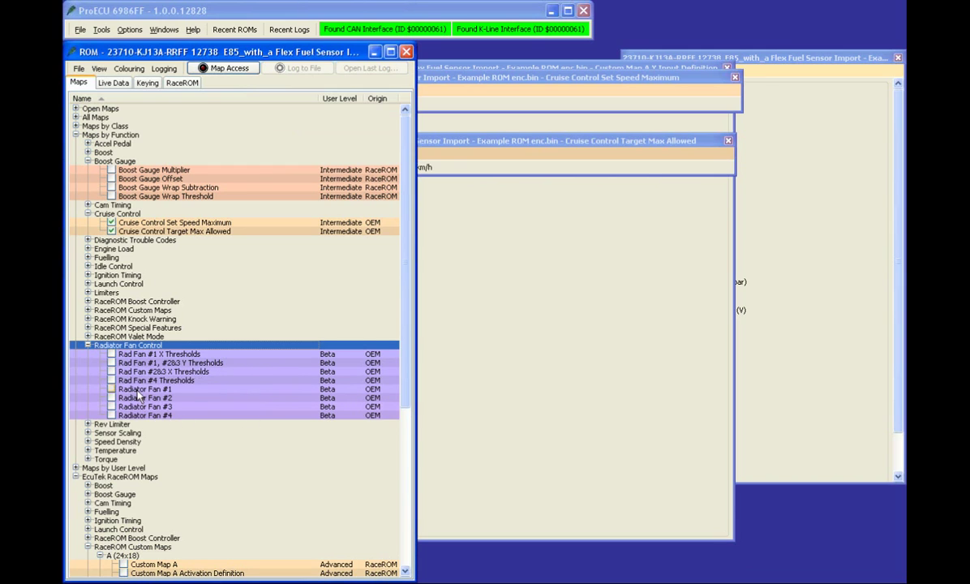
pyautogui.click(112, 355)
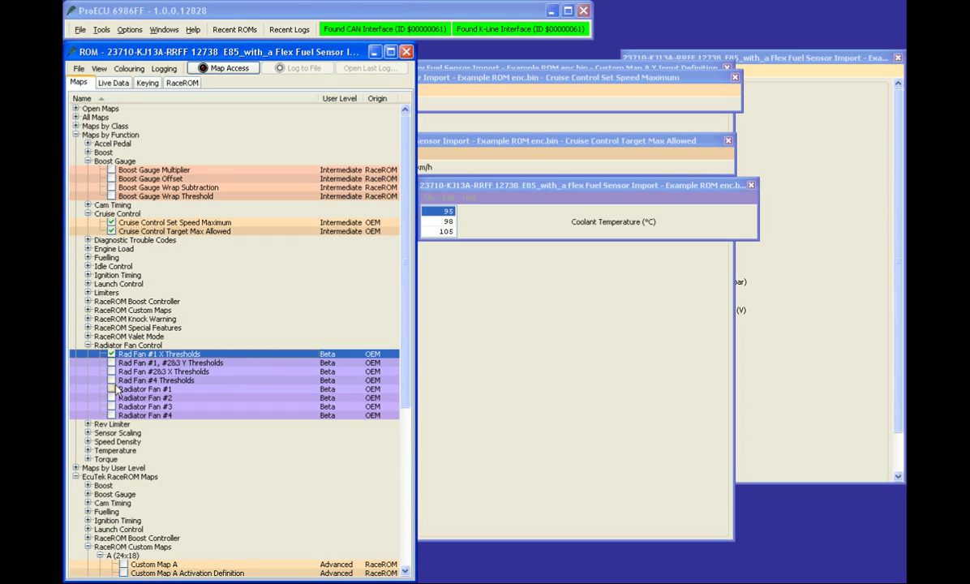
pyautogui.click(112, 389)
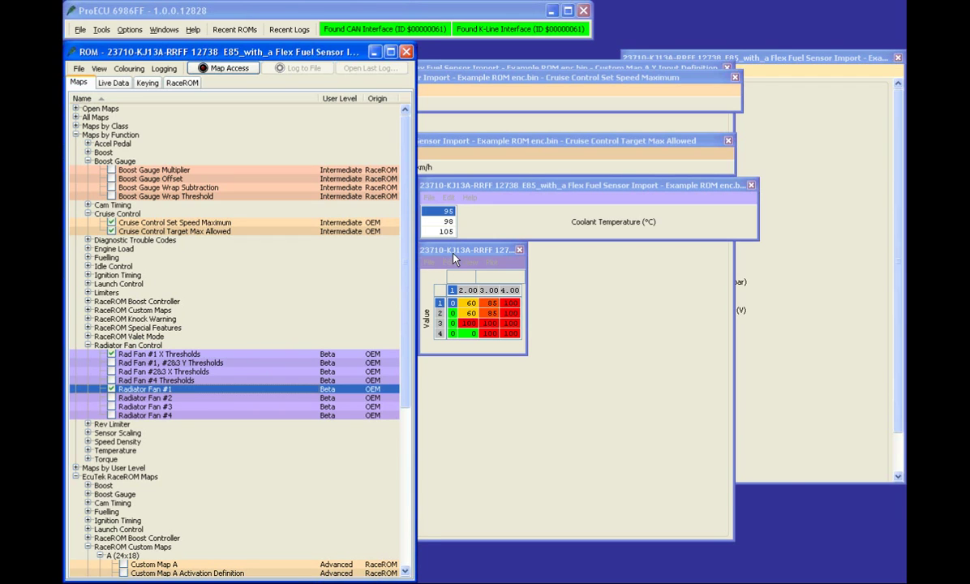
pyautogui.moveTo(453, 258); pyautogui.dragTo(722, 396)
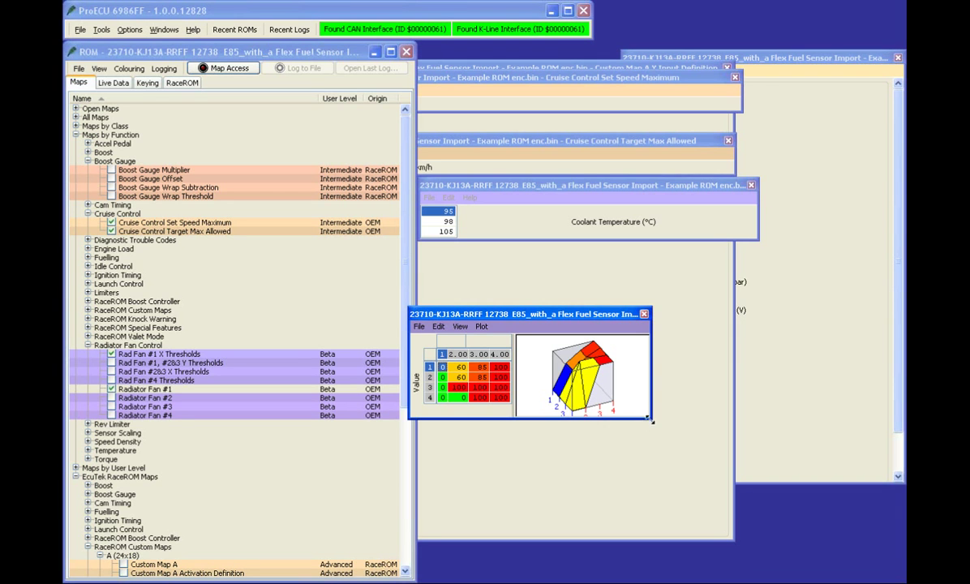
pyautogui.moveTo(650, 485); pyautogui.dragTo(749, 470)
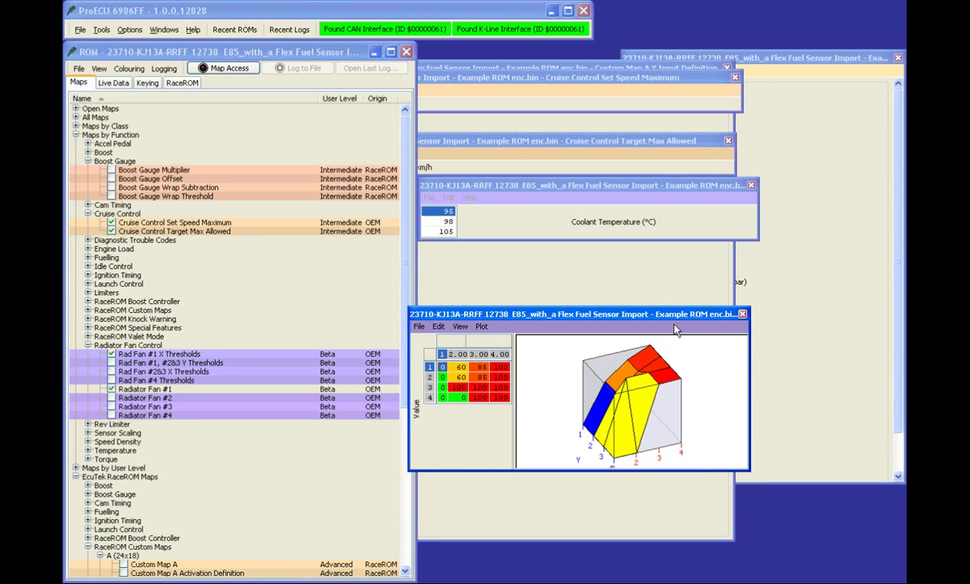
pyautogui.moveTo(629, 313); pyautogui.dragTo(677, 347)
pyautogui.moveTo(611, 190); pyautogui.dragTo(620, 216)
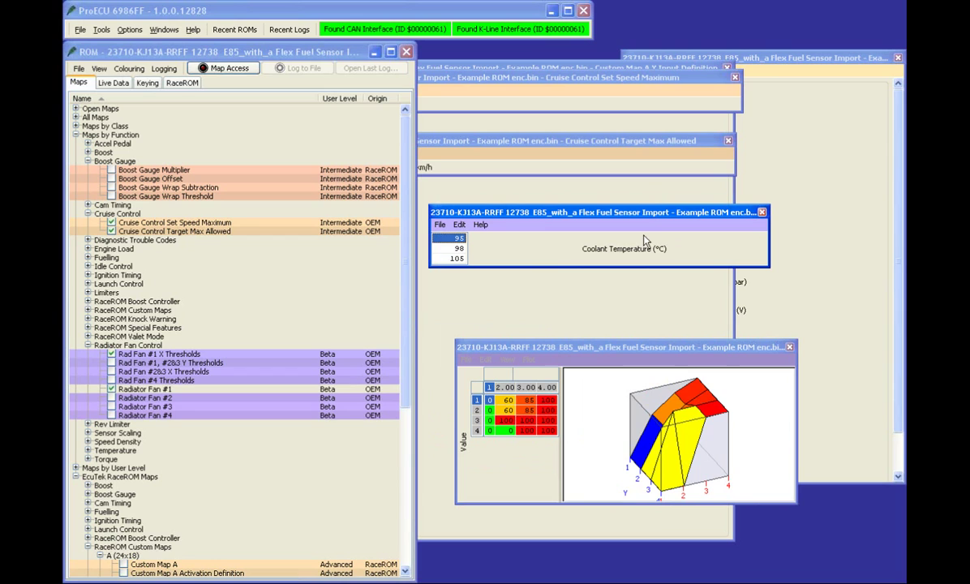
# Step: Close the Y Input Definition window via the save prompt and widen the thresholds window
pyautogui.click(774, 305)
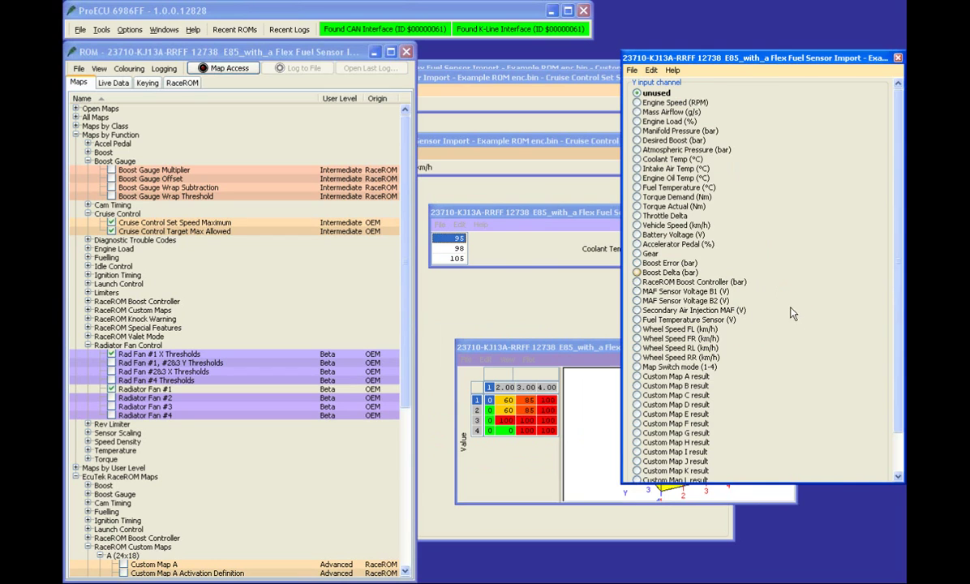
pyautogui.click(486, 248)
pyautogui.click(738, 68)
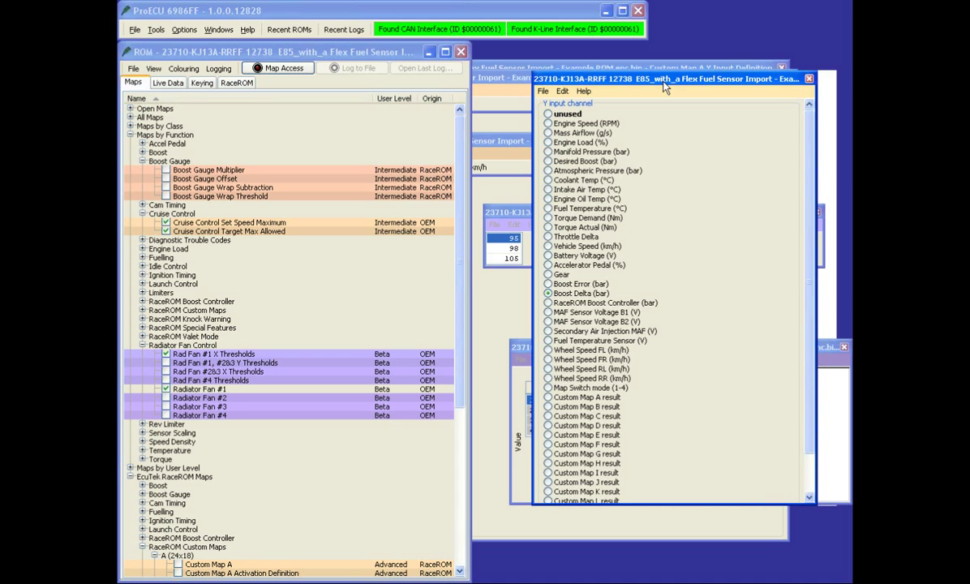
pyautogui.click(781, 67)
pyautogui.click(598, 319)
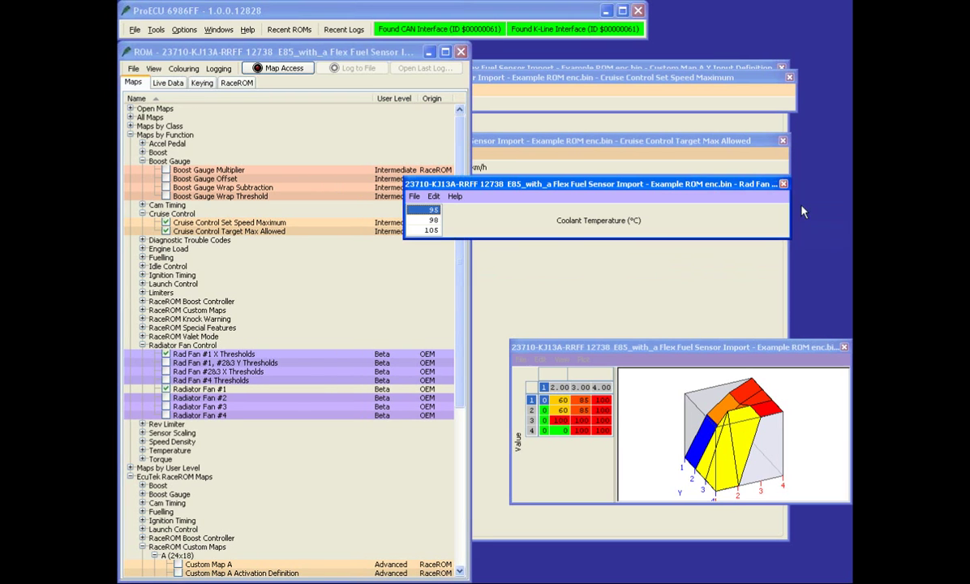
pyautogui.moveTo(811, 209); pyautogui.dragTo(842, 210)
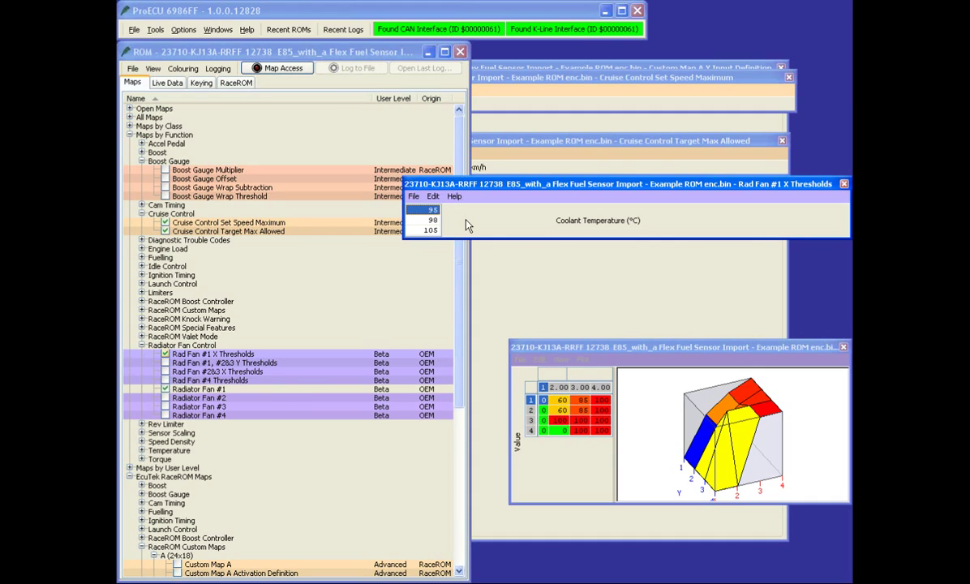
# Step: Add a Description column, remove User Level, and widen the column and ROM window
pyautogui.rightClick(348, 98)
pyautogui.click(363, 115)
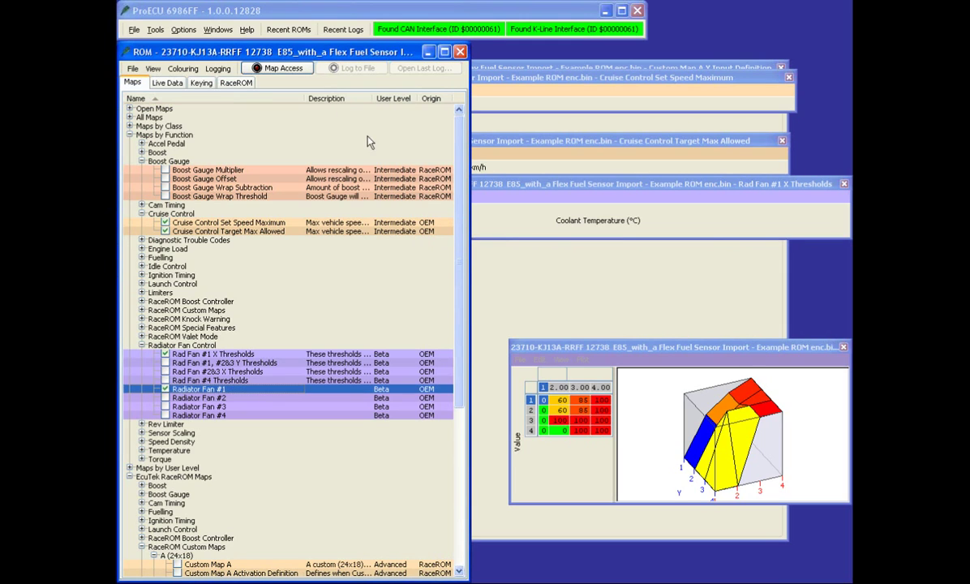
pyautogui.rightClick(396, 101)
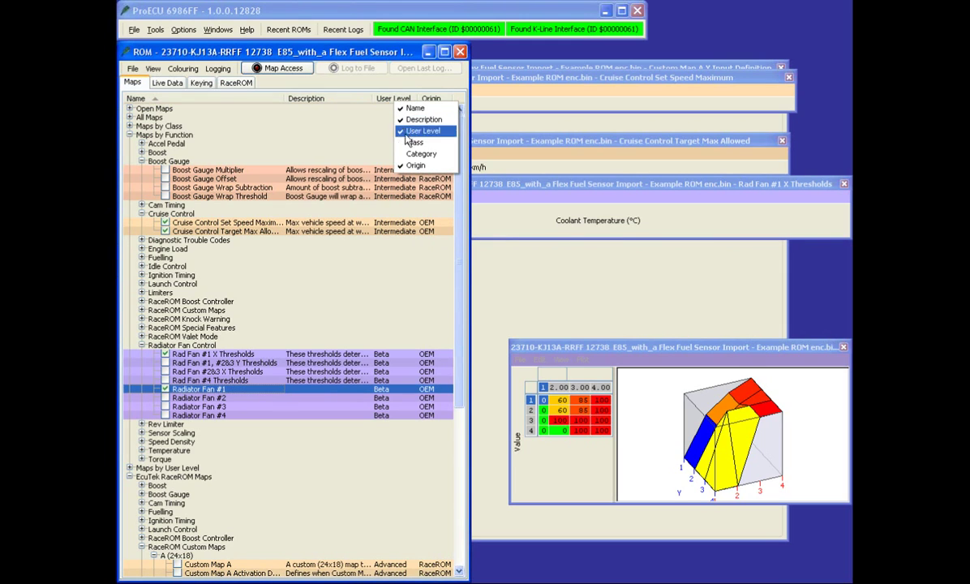
pyautogui.click(406, 131)
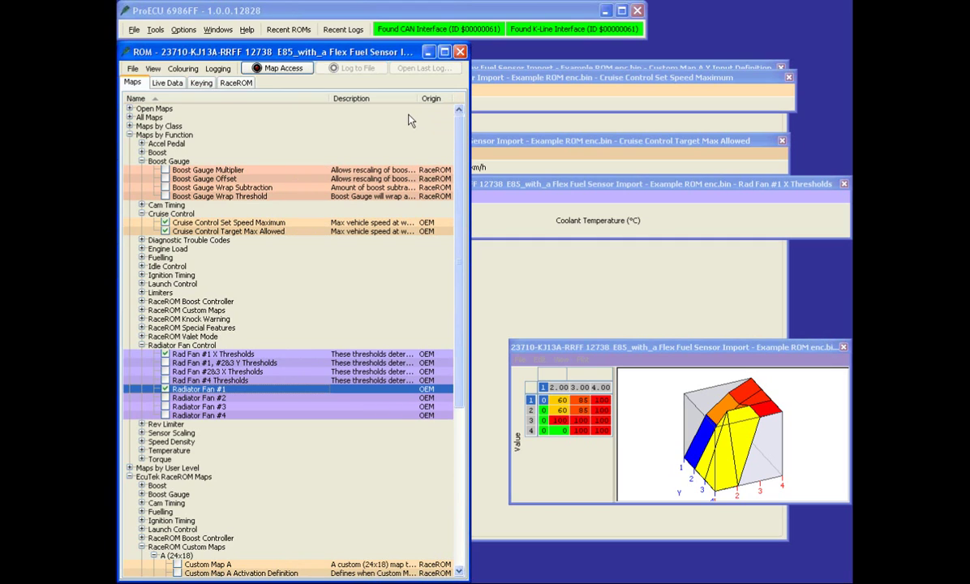
pyautogui.moveTo(415, 98); pyautogui.dragTo(485, 94)
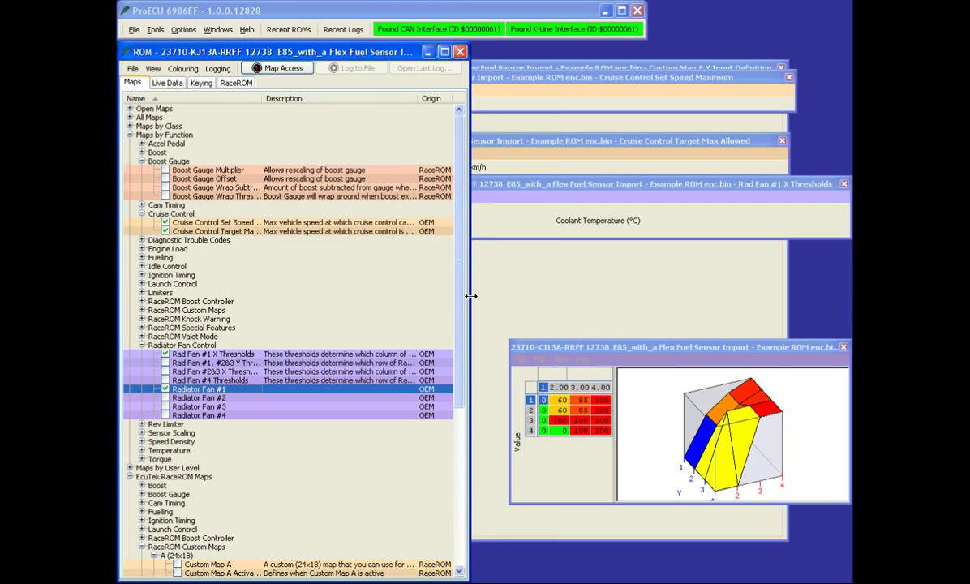
pyautogui.moveTo(472, 296); pyautogui.dragTo(569, 275)
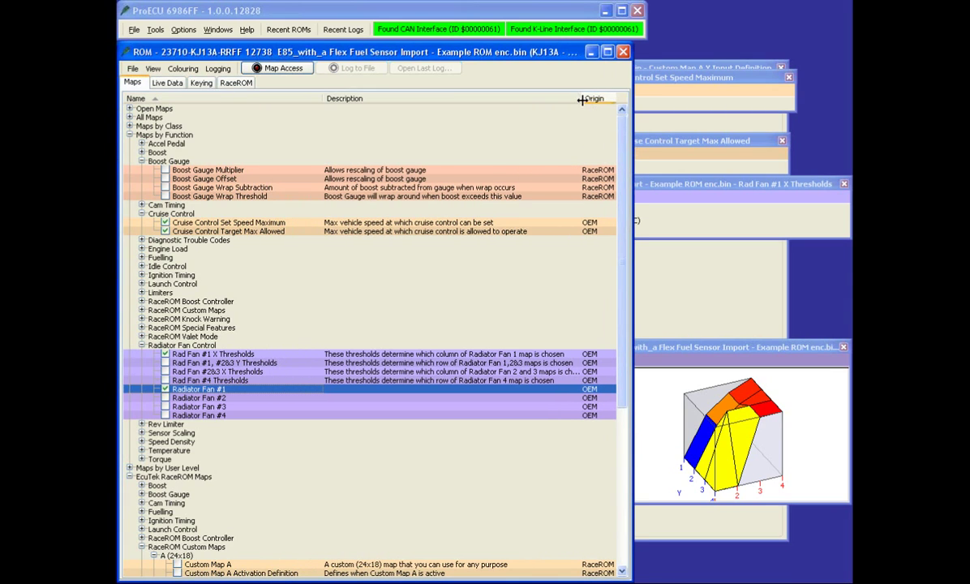
# Step: Widen the Description column and open the Radiator Fan #2 and #3 tables for comparison
pyautogui.moveTo(581, 98); pyautogui.dragTo(614, 97)
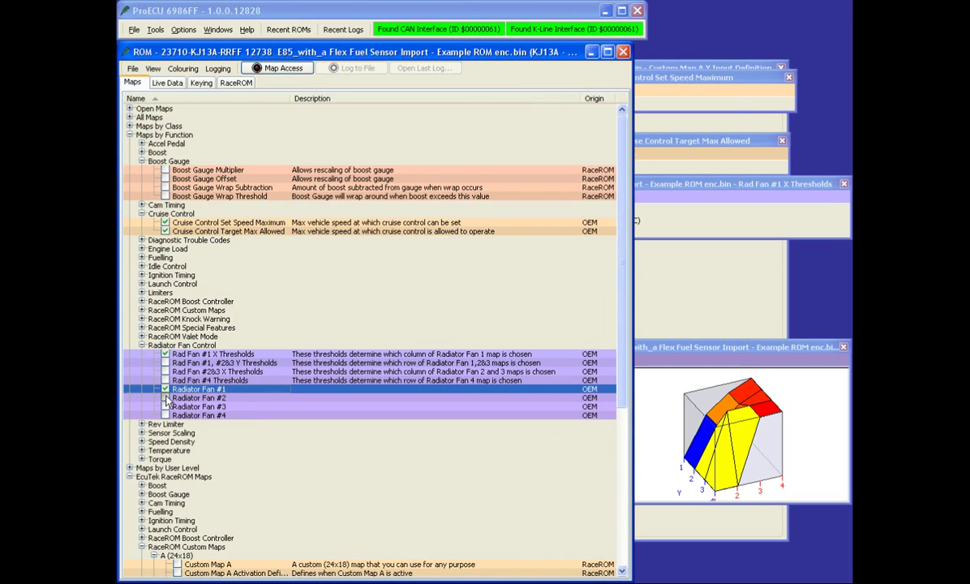
pyautogui.click(166, 398)
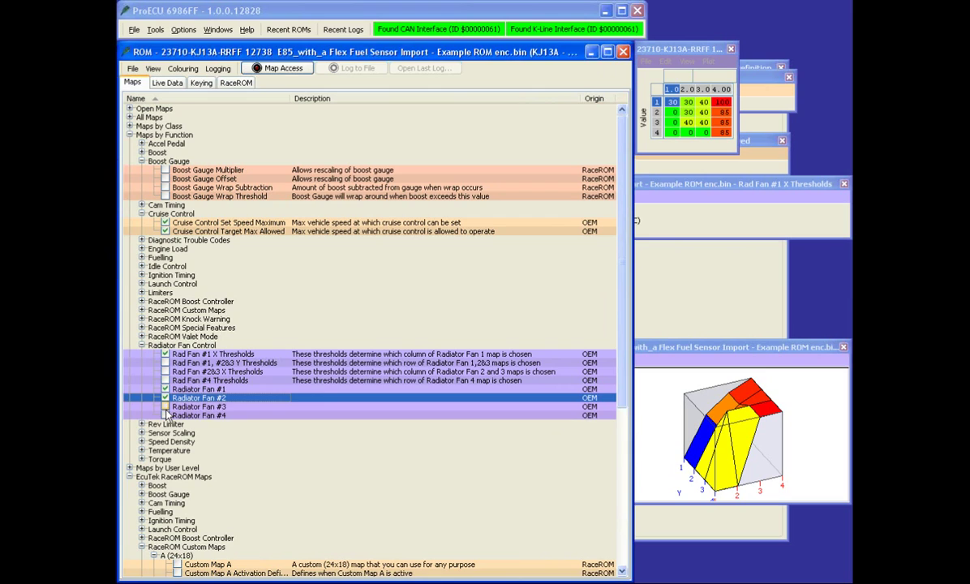
pyautogui.click(165, 416)
pyautogui.click(165, 416)
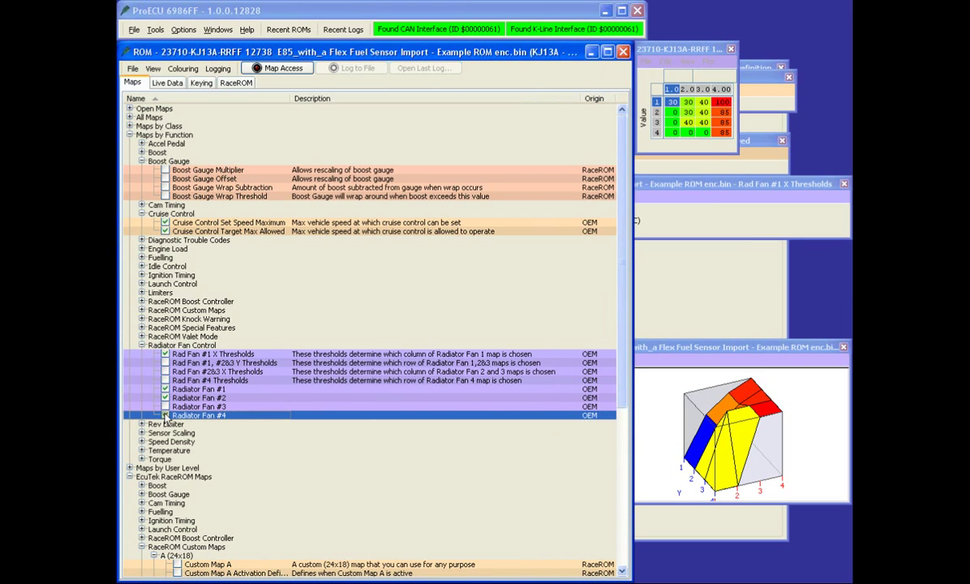
pyautogui.click(165, 406)
pyautogui.click(165, 406)
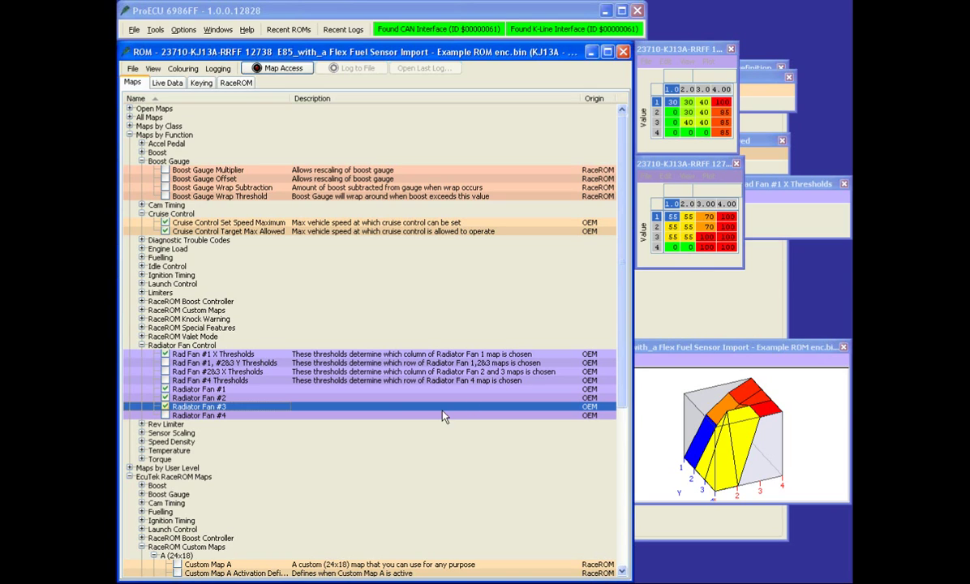
# Step: Close Radiator Fan #3 and #2, then reselect Radiator Fan #1 and its X Thresholds
pyautogui.click(166, 406)
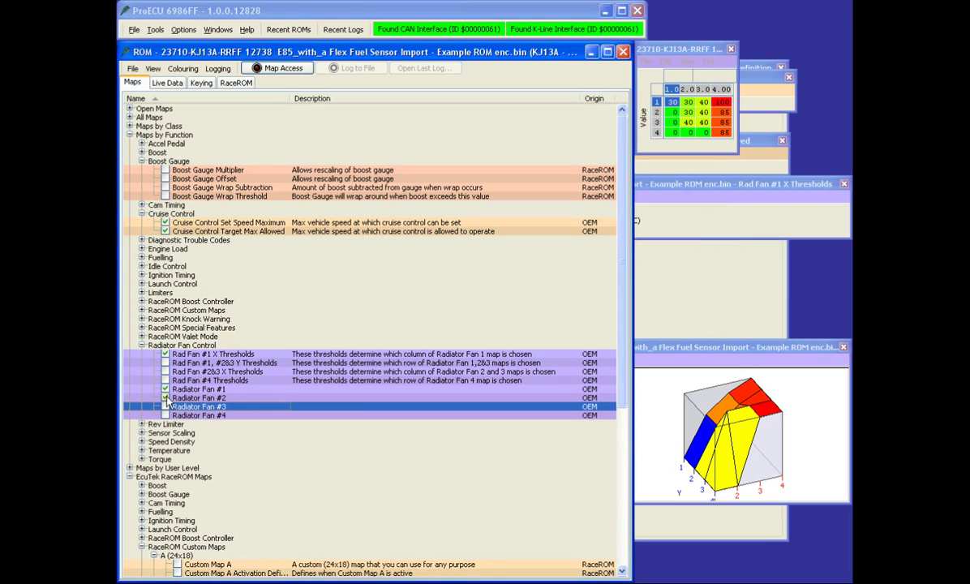
pyautogui.click(165, 399)
pyautogui.click(194, 389)
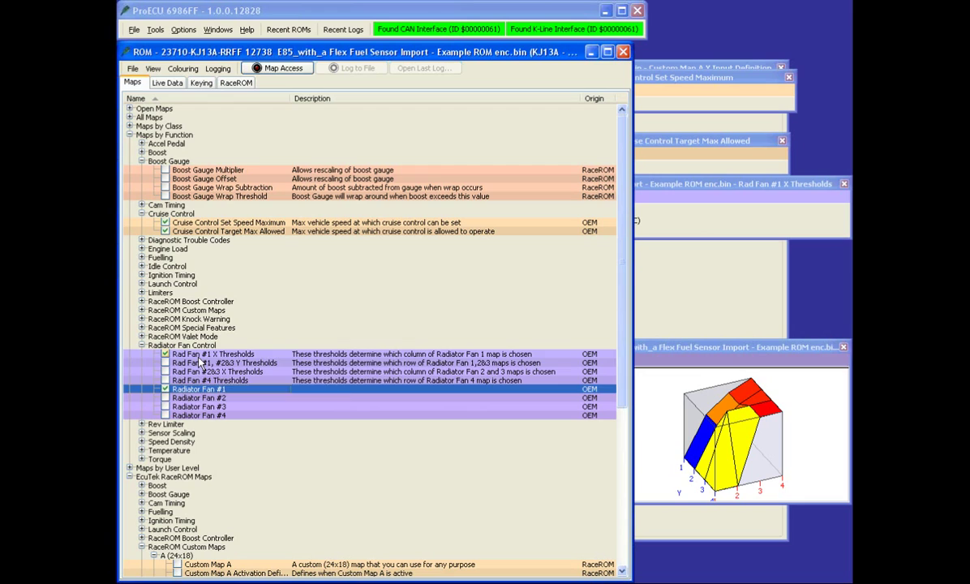
pyautogui.click(198, 355)
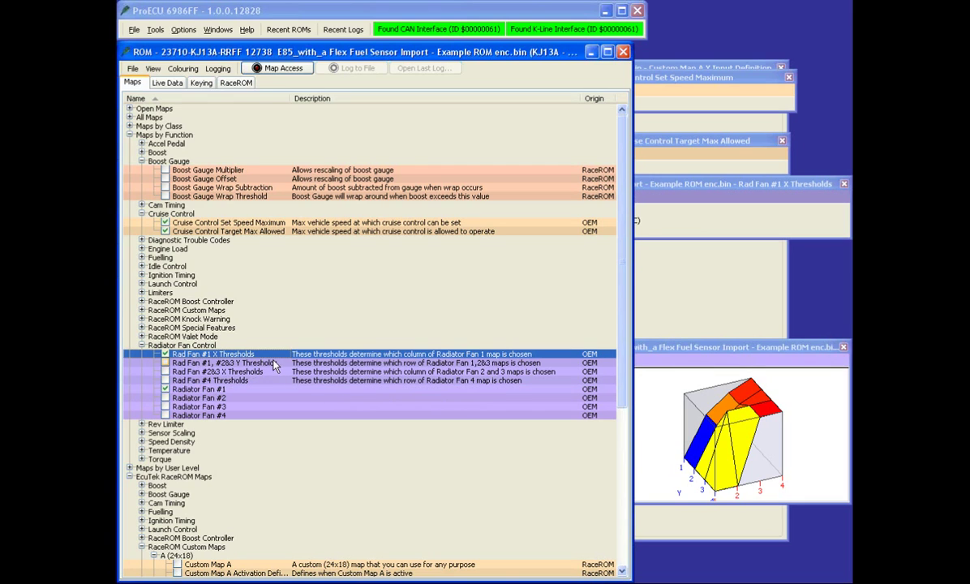
# Step: Close Radiator Fan #1, expand RaceROM Special Features, and review then close Enable Special Features
pyautogui.click(154, 361)
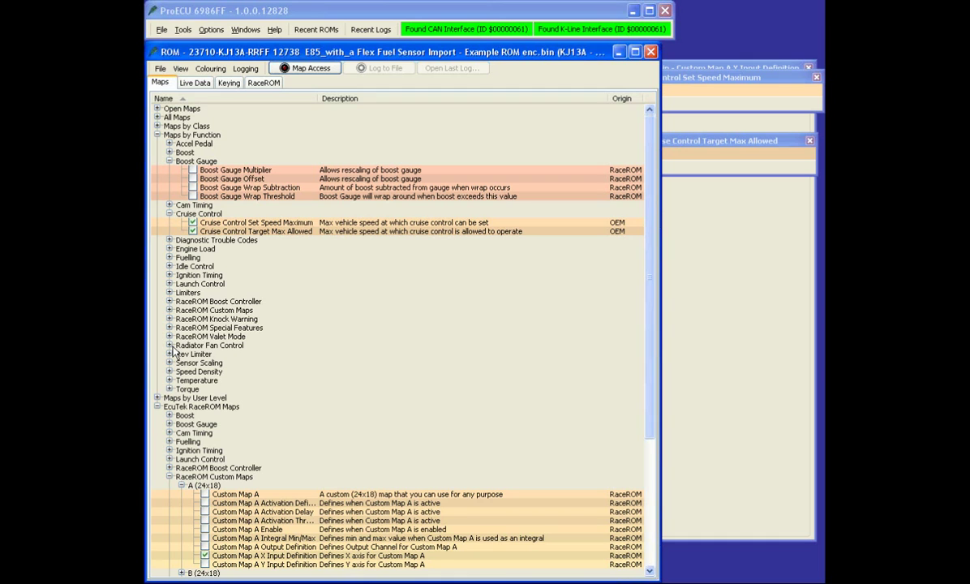
pyautogui.click(170, 329)
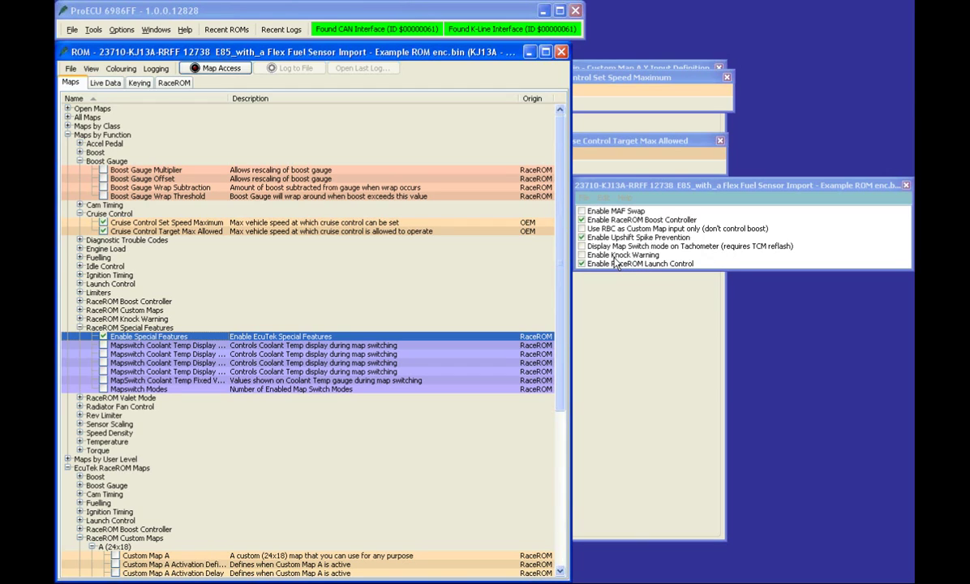
pyautogui.click(615, 212)
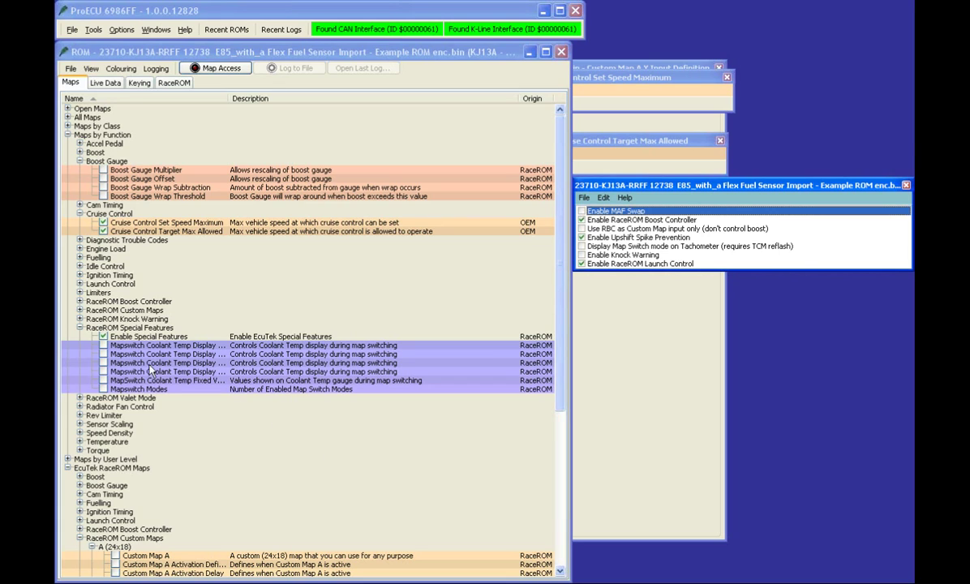
pyautogui.click(103, 336)
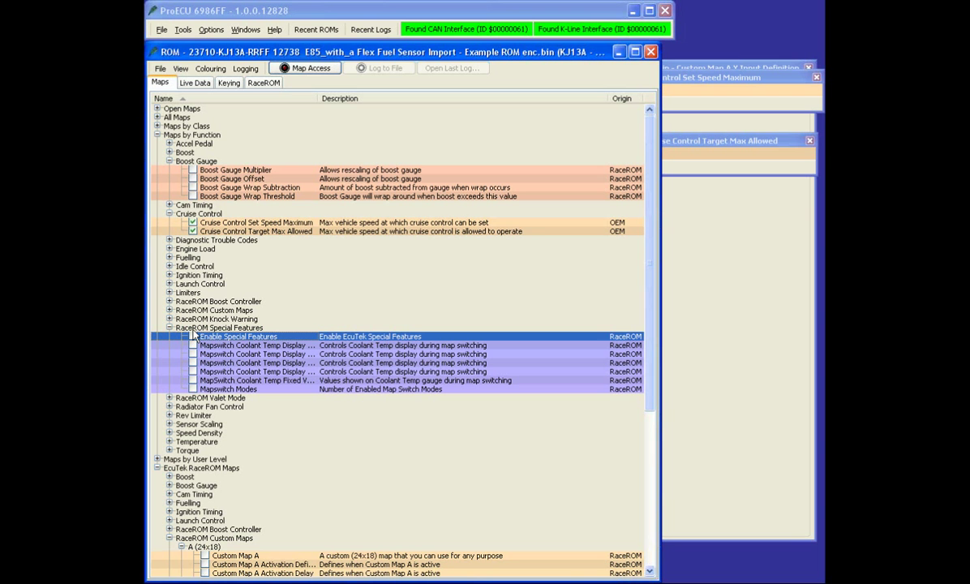
# Step: Browse the map groups, expand Ignition Timing, and select the Ignition Timing MODE 1 map
pyautogui.click(170, 292)
pyautogui.click(170, 292)
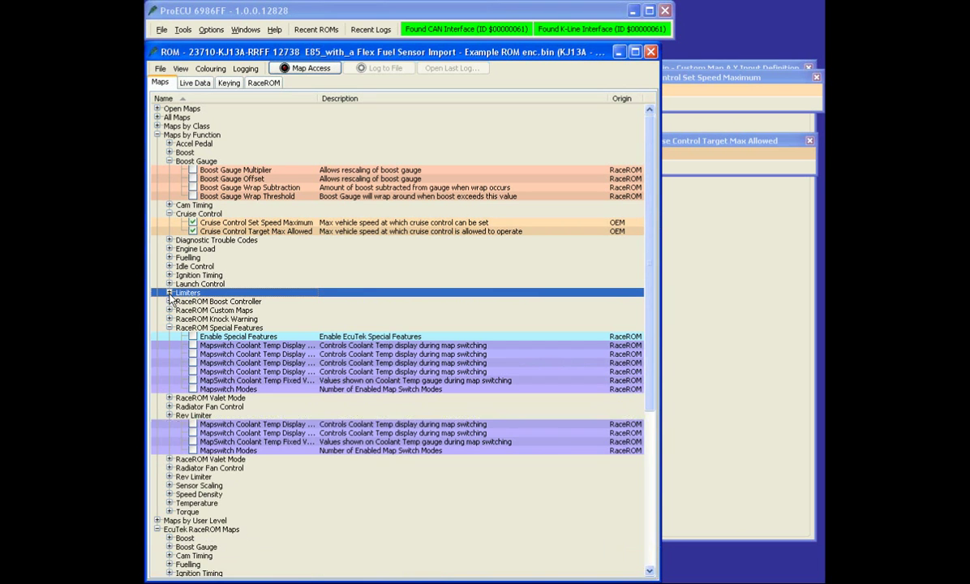
pyautogui.click(170, 285)
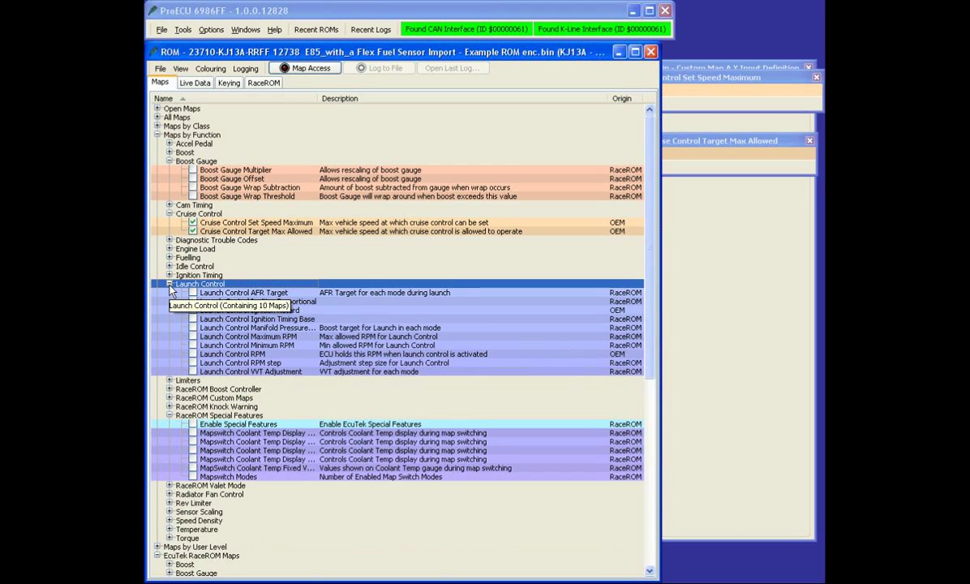
pyautogui.click(170, 284)
pyautogui.click(170, 267)
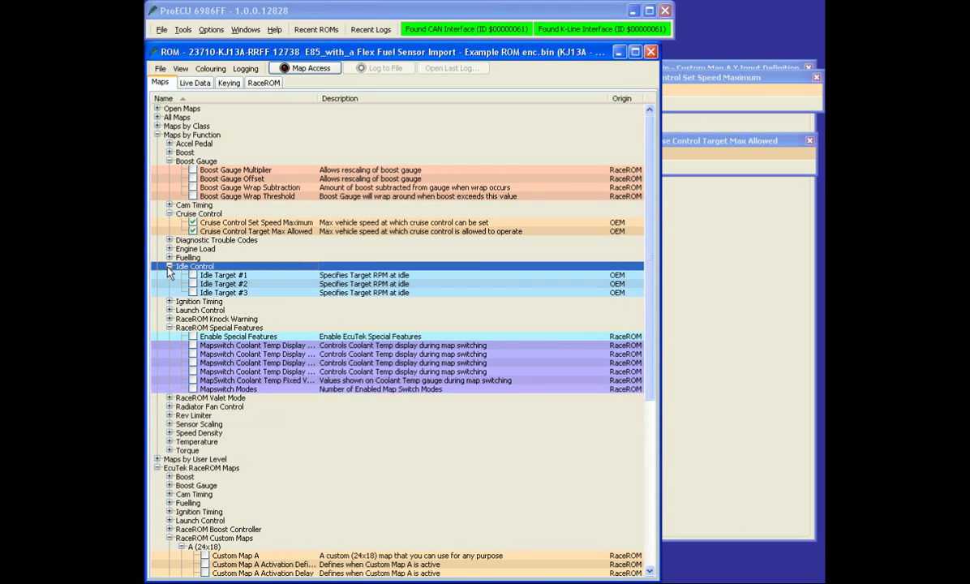
pyautogui.click(169, 267)
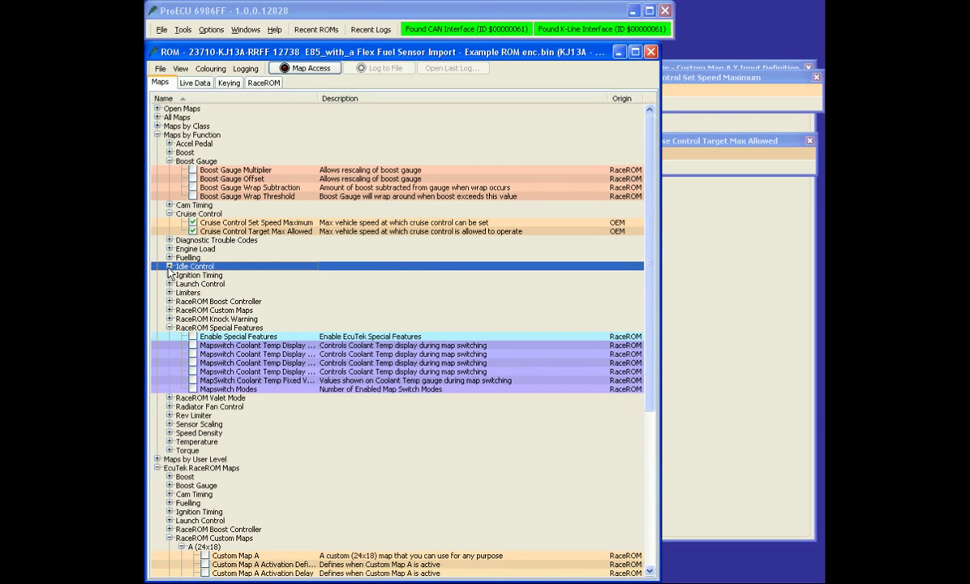
pyautogui.click(169, 276)
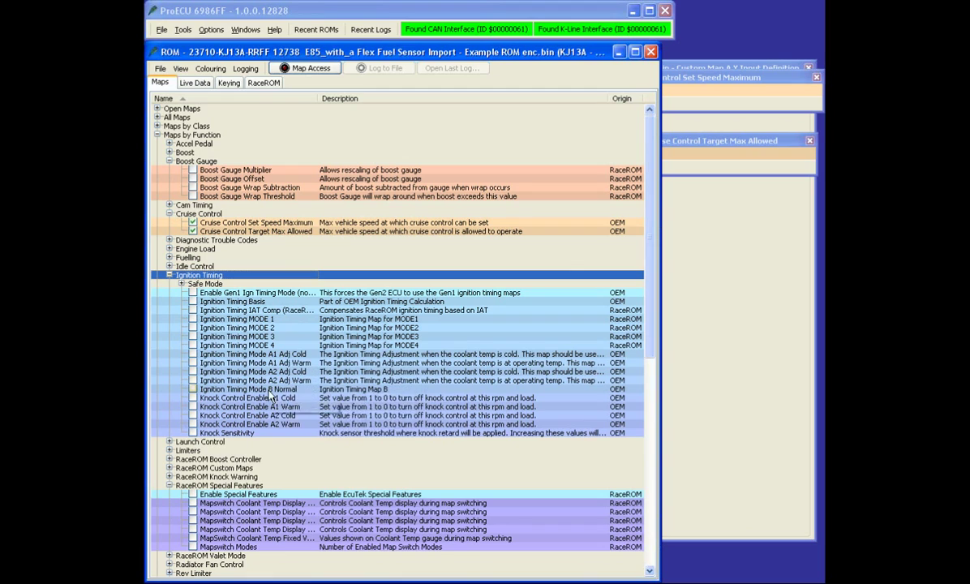
pyautogui.click(371, 354)
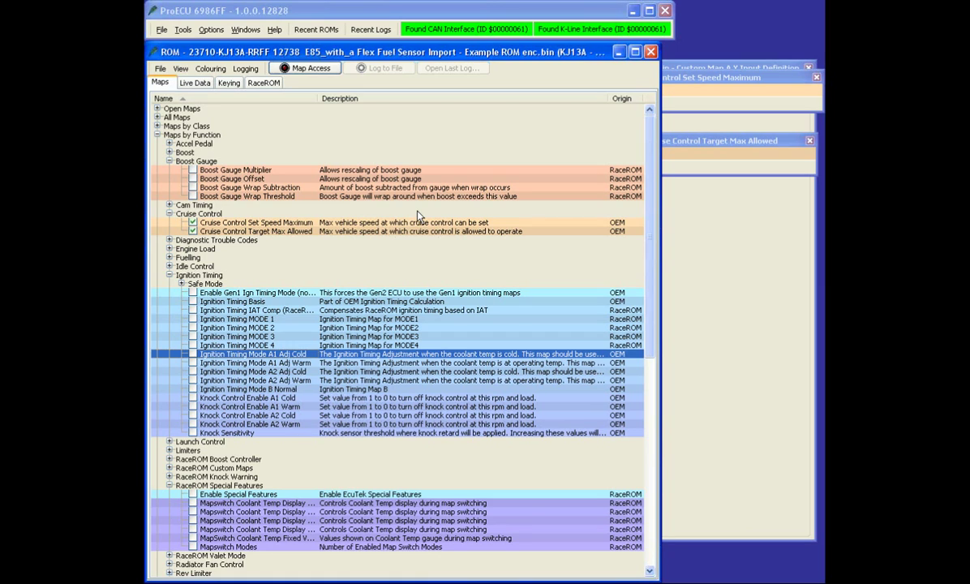
pyautogui.press('Up')
pyautogui.press('Up')
pyautogui.press('Up')
pyautogui.press('Up')
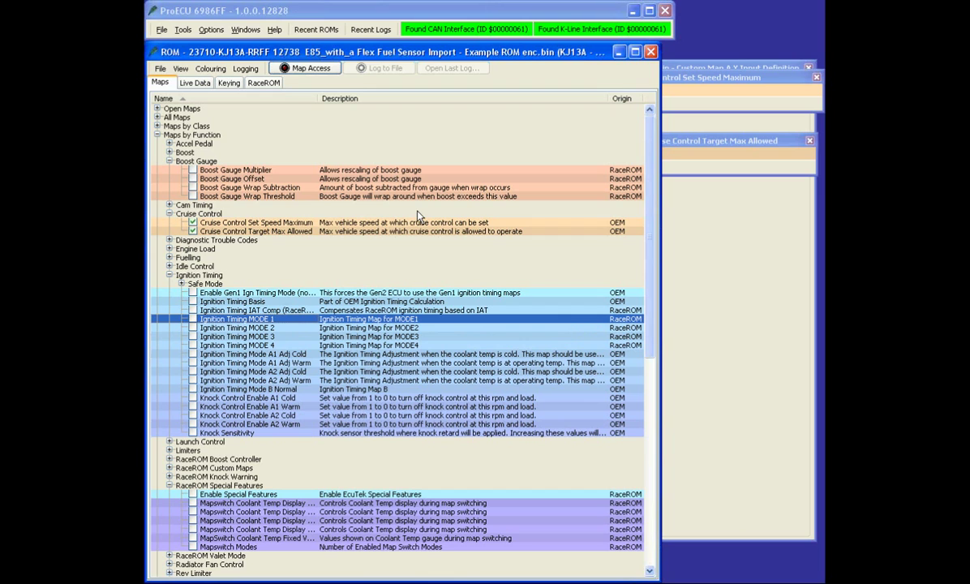
# Step: Open the Ignition Timing MODE 1 map and enlarge it to review the advance values
pyautogui.press('Return')
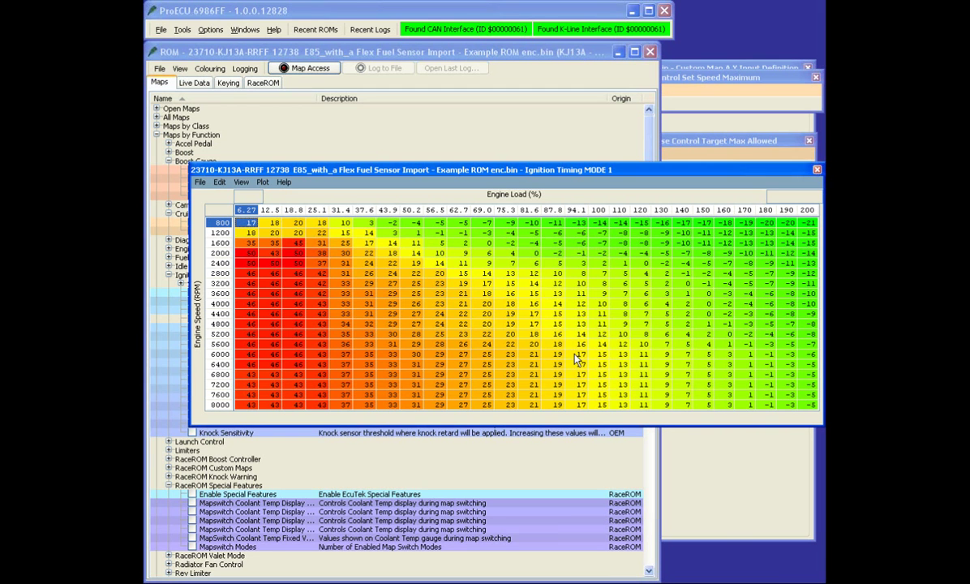
pyautogui.click(576, 355)
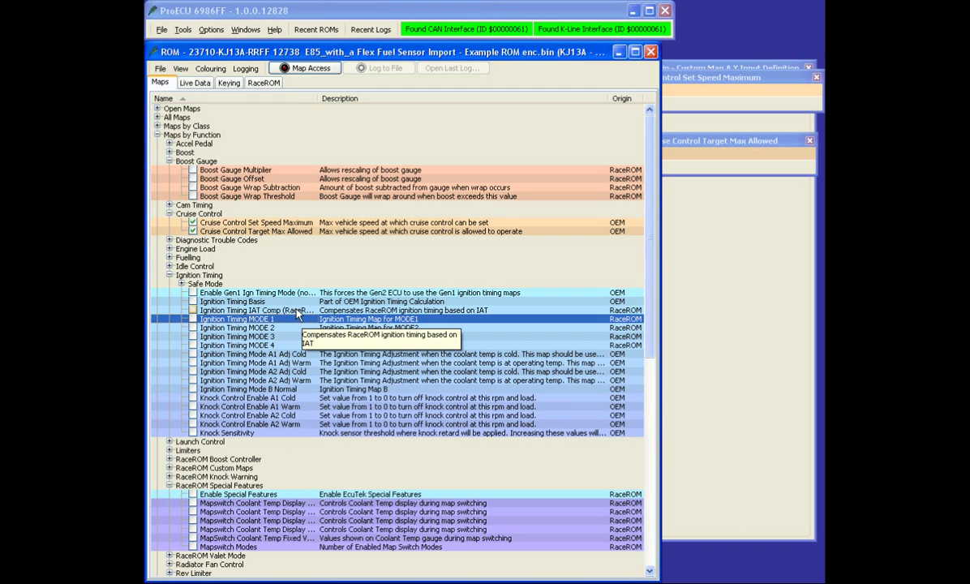
pyautogui.click(265, 84)
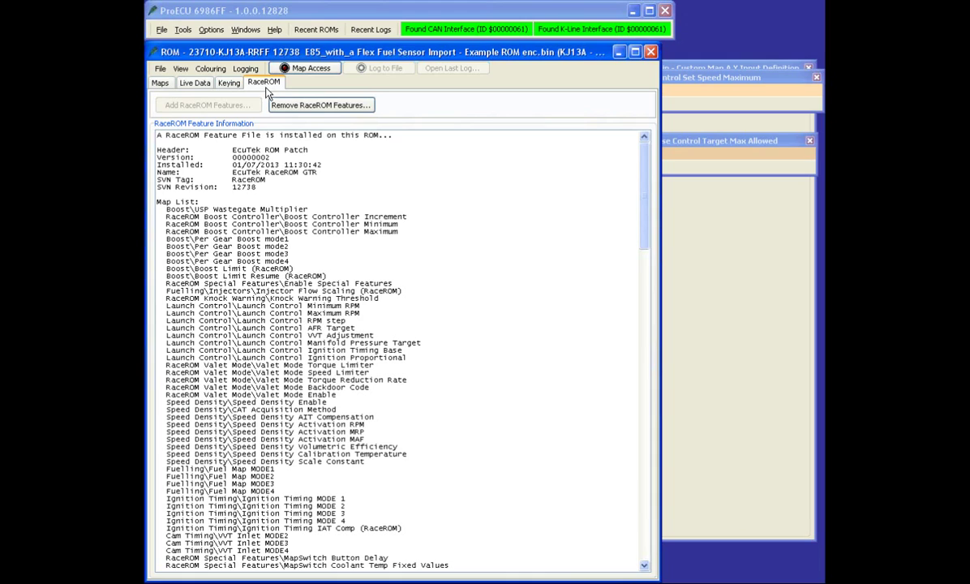
pyautogui.doubleClick(244, 186)
pyautogui.click(229, 220)
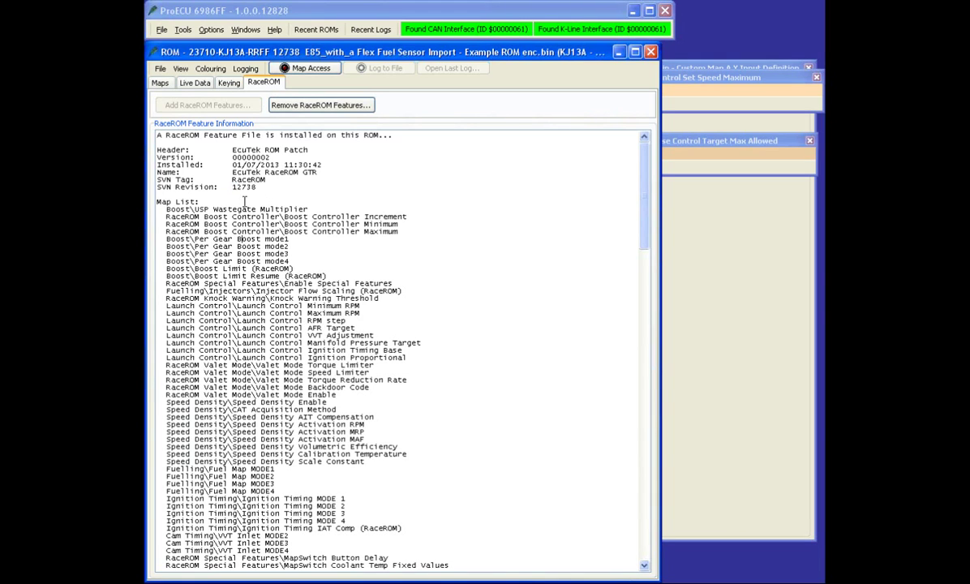
pyautogui.click(195, 84)
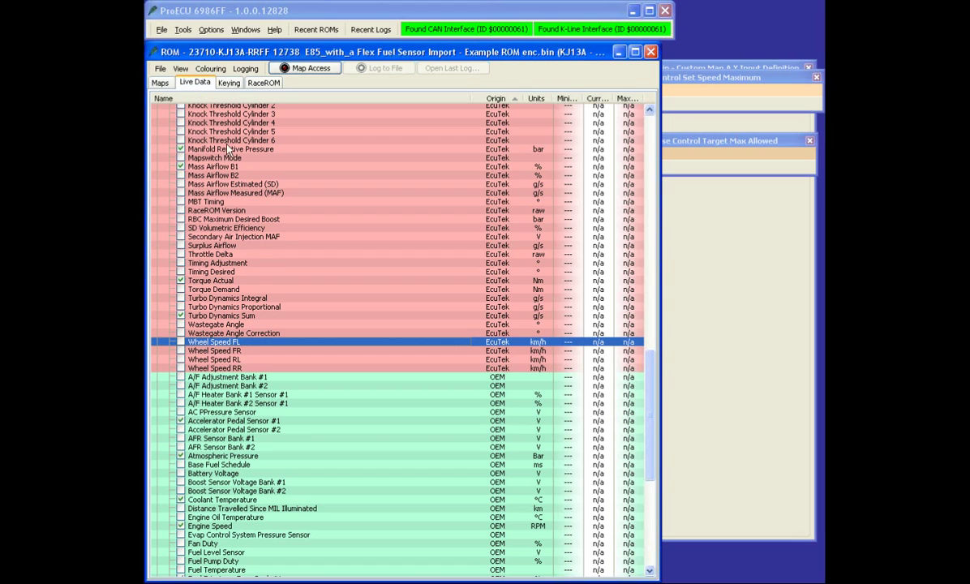
pyautogui.click(161, 84)
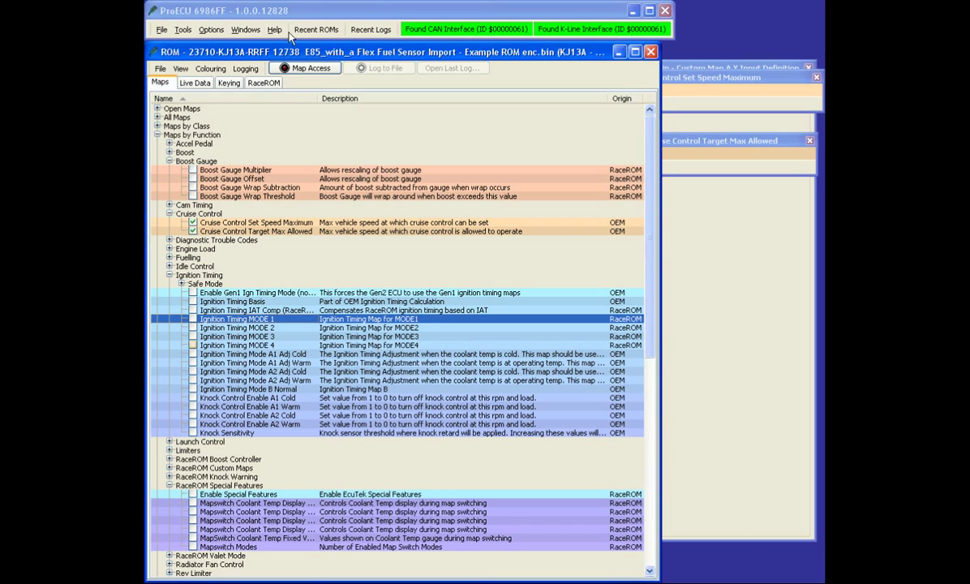
pyautogui.click(258, 17)
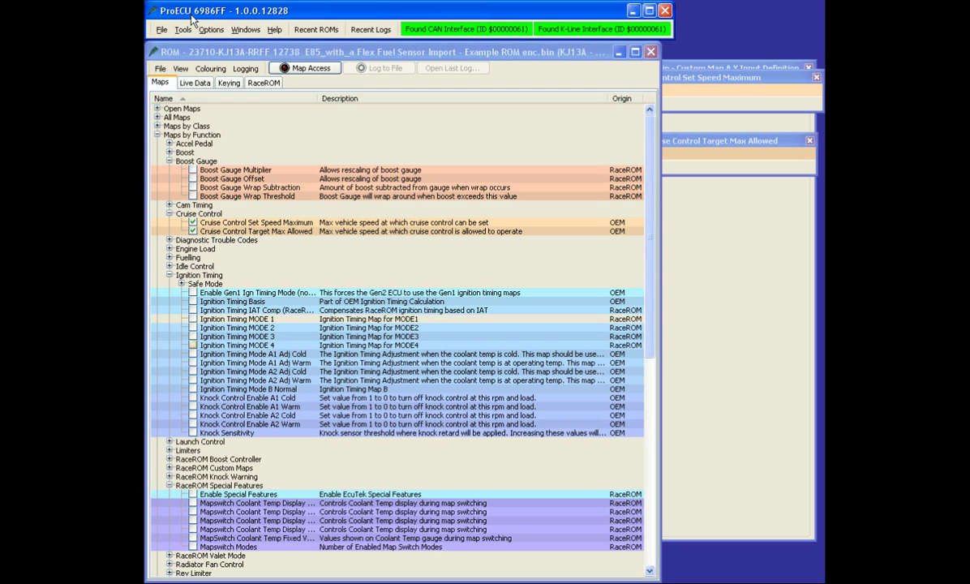
# Step: Open Feature & License Information at the 1324 Supported Tuning ECUs tab, Nissan GTR ECM list
pyautogui.click(274, 29)
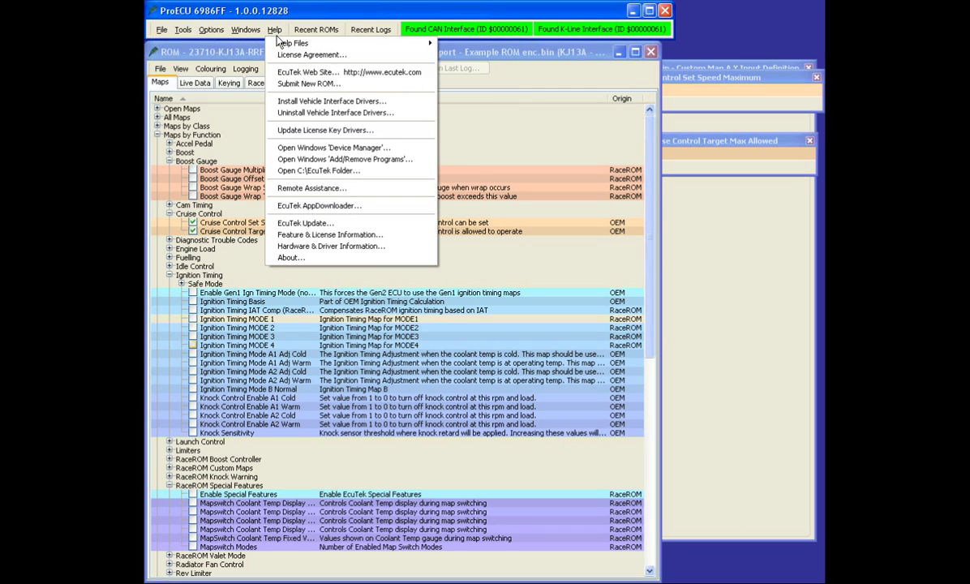
pyautogui.click(307, 235)
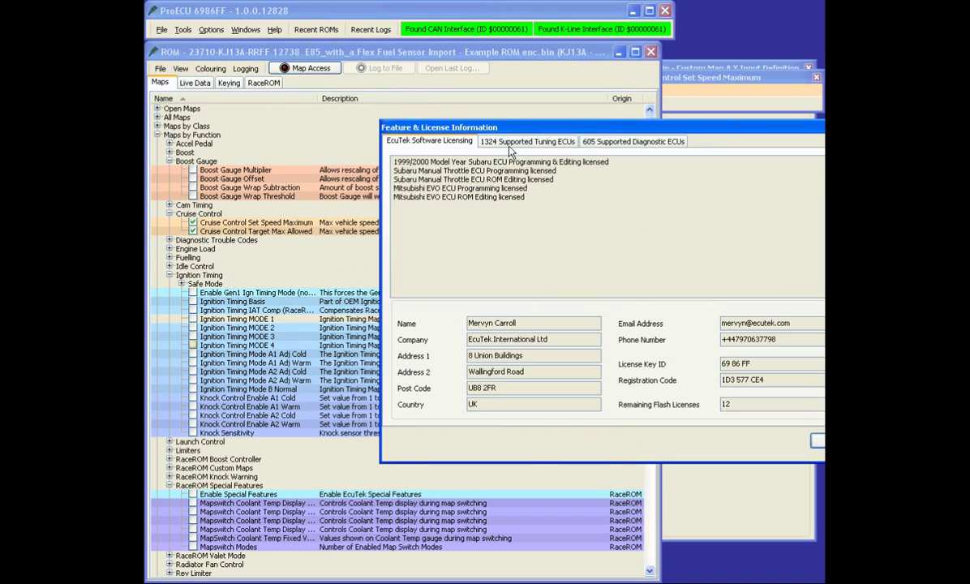
pyautogui.click(478, 139)
pyautogui.moveTo(486, 127); pyautogui.dragTo(363, 130)
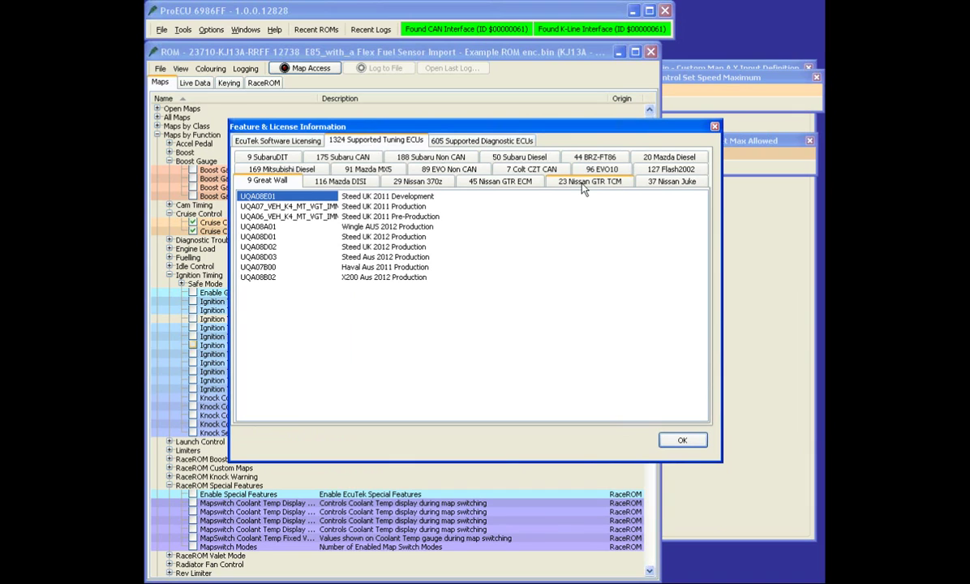
pyautogui.click(498, 181)
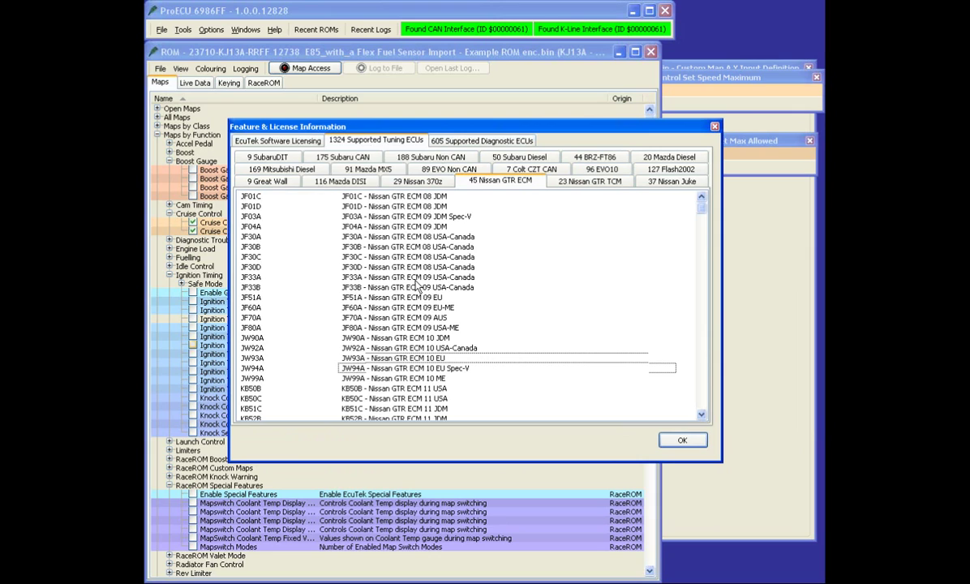
# Step: Highlight GTR ECM entries in turn: JW94A, JW92A–JW93A, 38B0A–R5117, then JW92A–JW99A
pyautogui.click(364, 369)
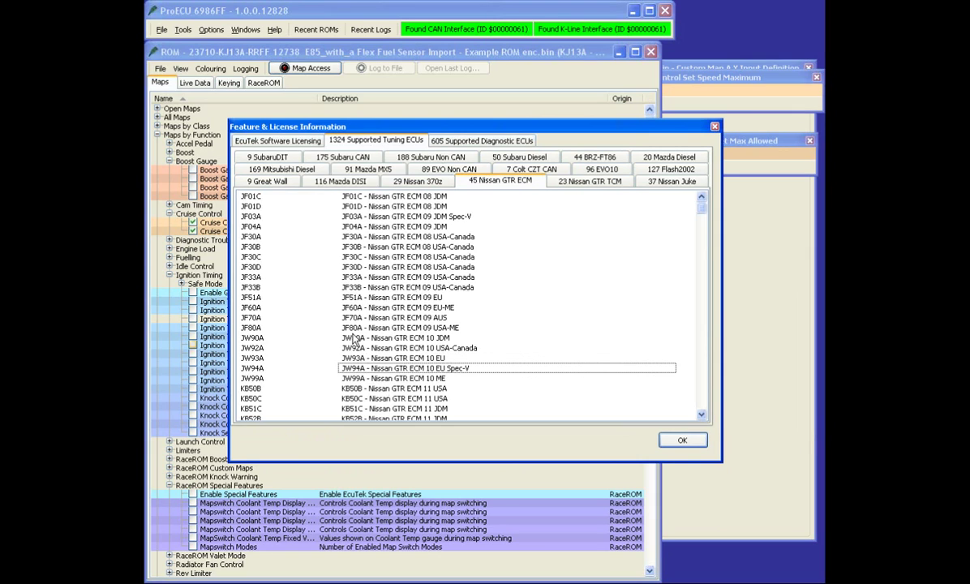
pyautogui.moveTo(353, 338); pyautogui.dragTo(353, 378)
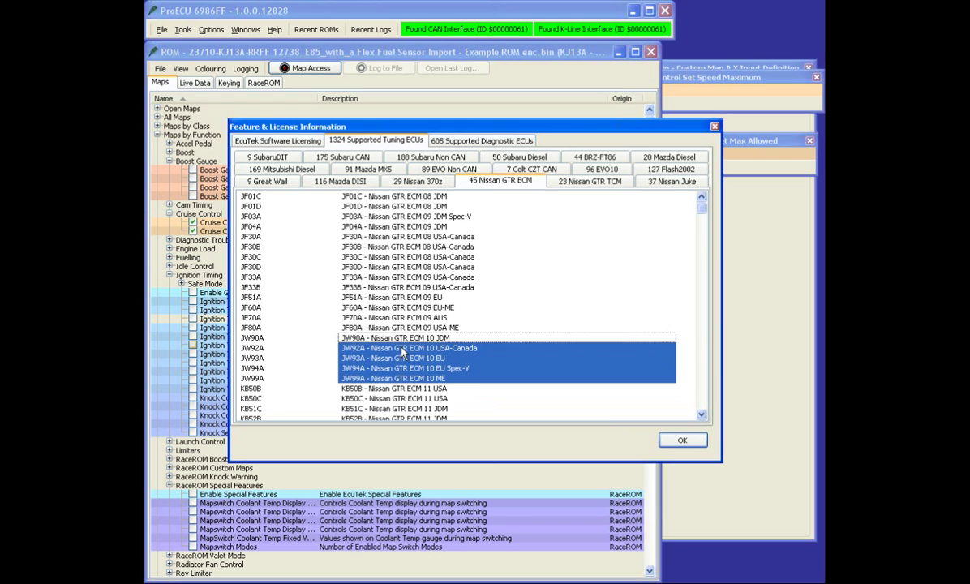
pyautogui.click(380, 286)
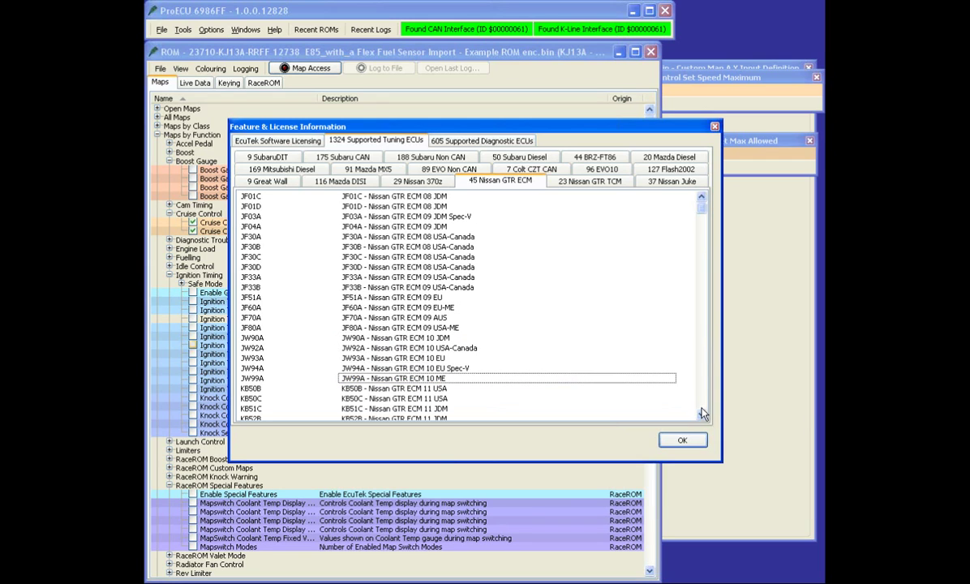
pyautogui.scroll(-8, 703, 414)
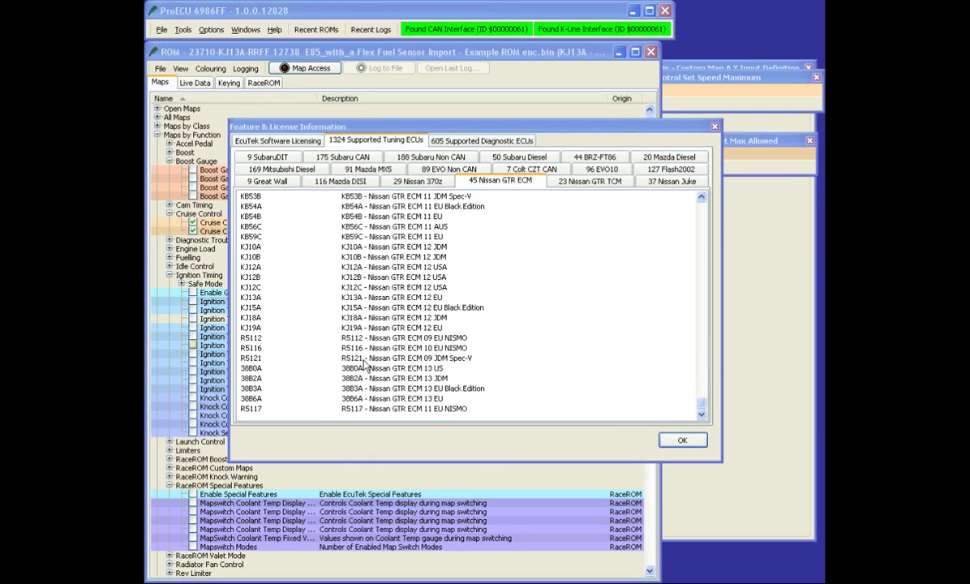
pyautogui.moveTo(341, 340); pyautogui.dragTo(345, 389)
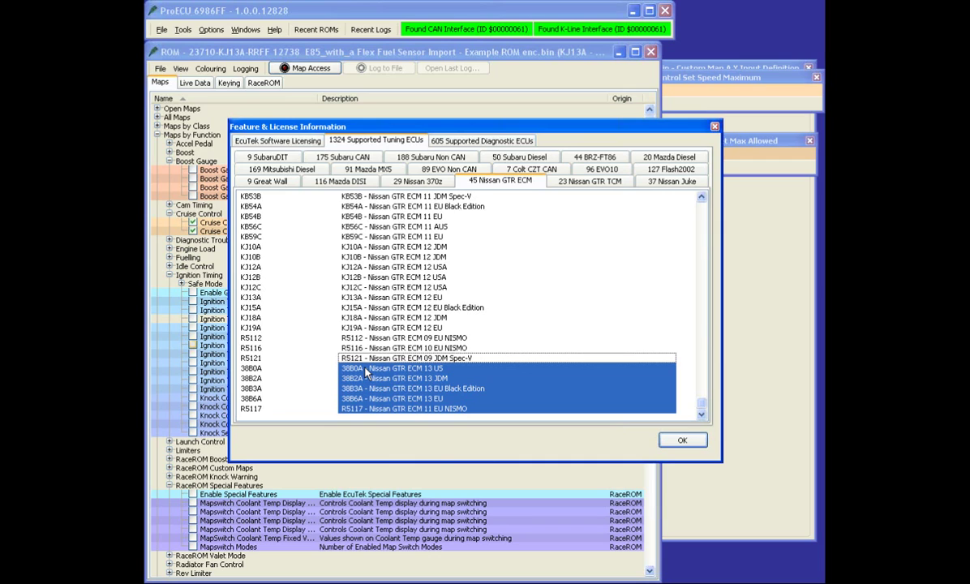
pyautogui.scroll(7, 349, 223)
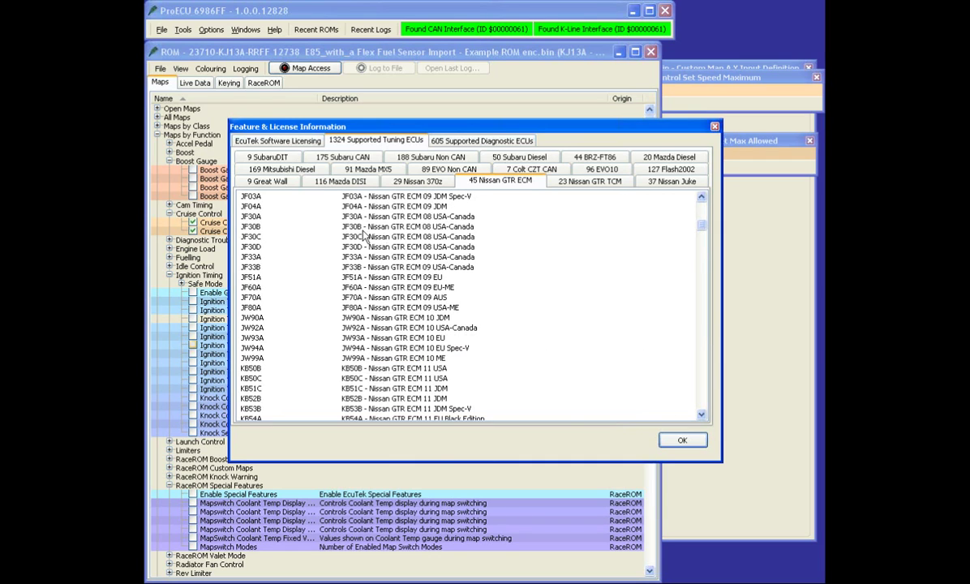
pyautogui.click(363, 329)
pyautogui.hotkey('shift', 'Down')
pyautogui.hotkey('shift', 'Down')
pyautogui.hotkey('shift', 'Down')
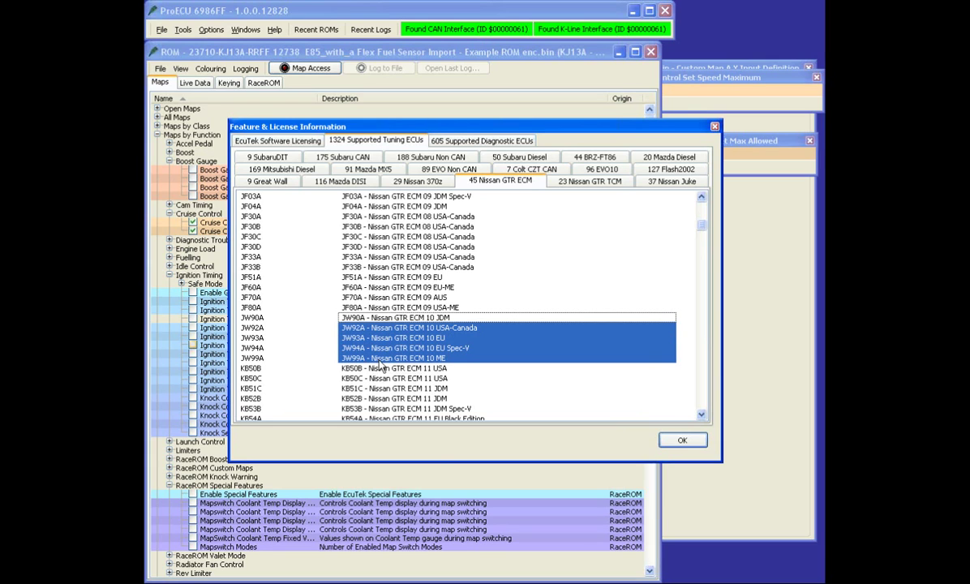
pyautogui.click(568, 180)
pyautogui.click(428, 347)
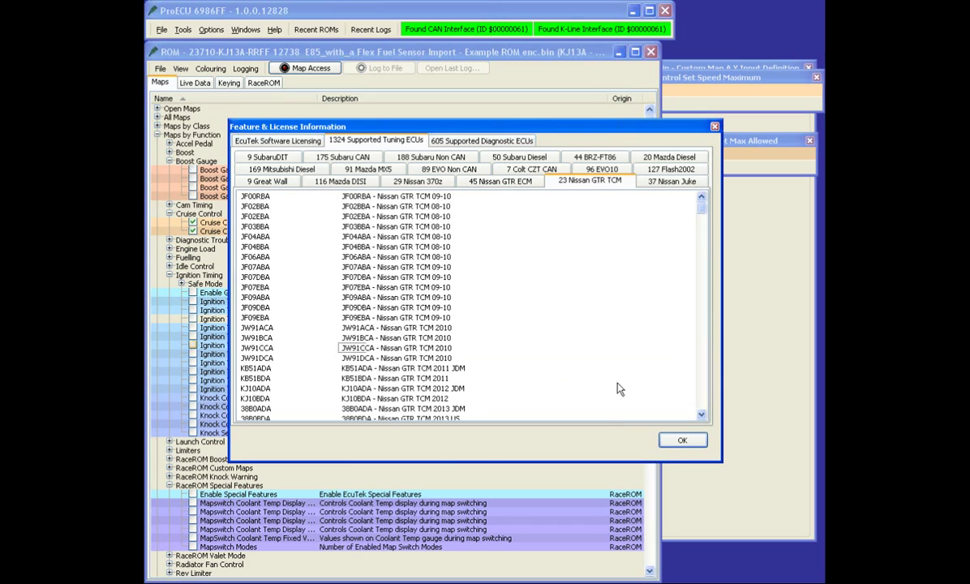
pyautogui.scroll(-1, 702, 403)
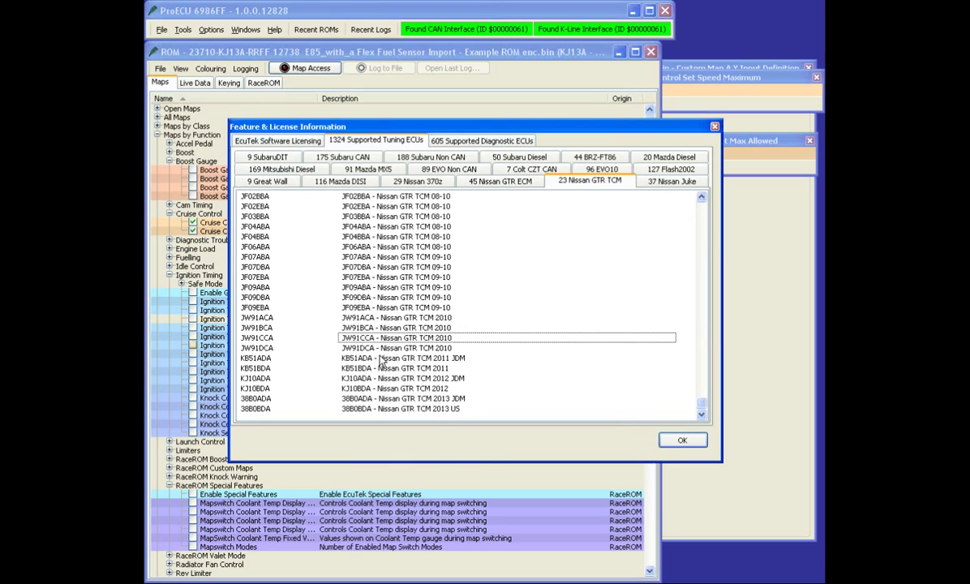
pyautogui.moveTo(379, 361); pyautogui.dragTo(366, 391)
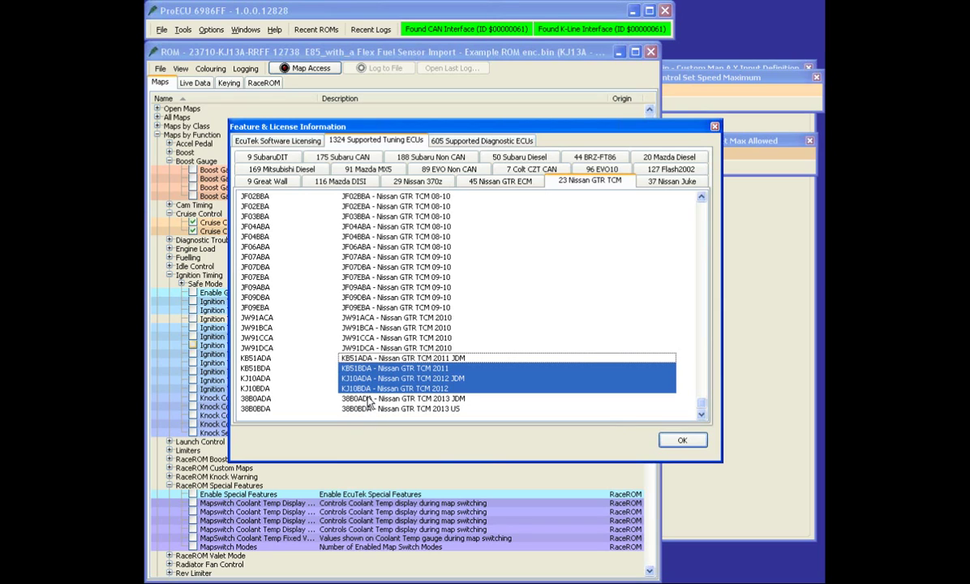
pyautogui.click(370, 404)
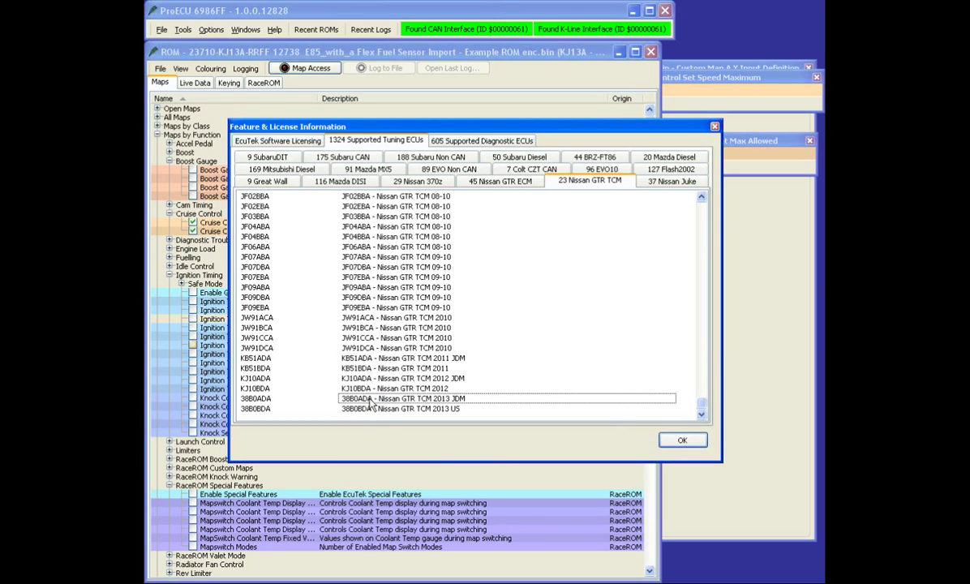
pyautogui.moveTo(370, 404)
pyautogui.mouseDown()
pyautogui.moveTo(363, 390)
pyautogui.moveTo(369, 405)
pyautogui.mouseUp()
pyautogui.click(363, 390)
pyautogui.click(369, 406)
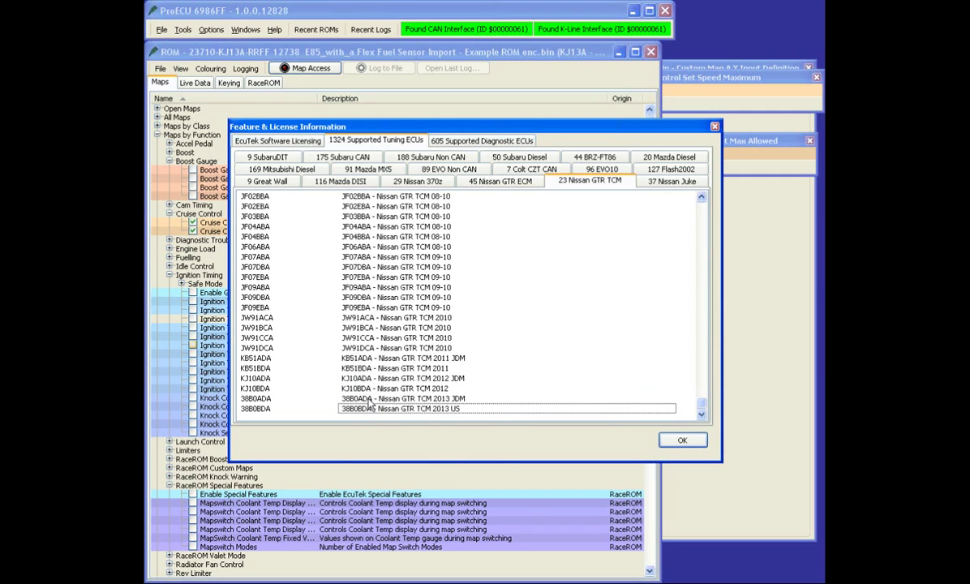
pyautogui.click(371, 390)
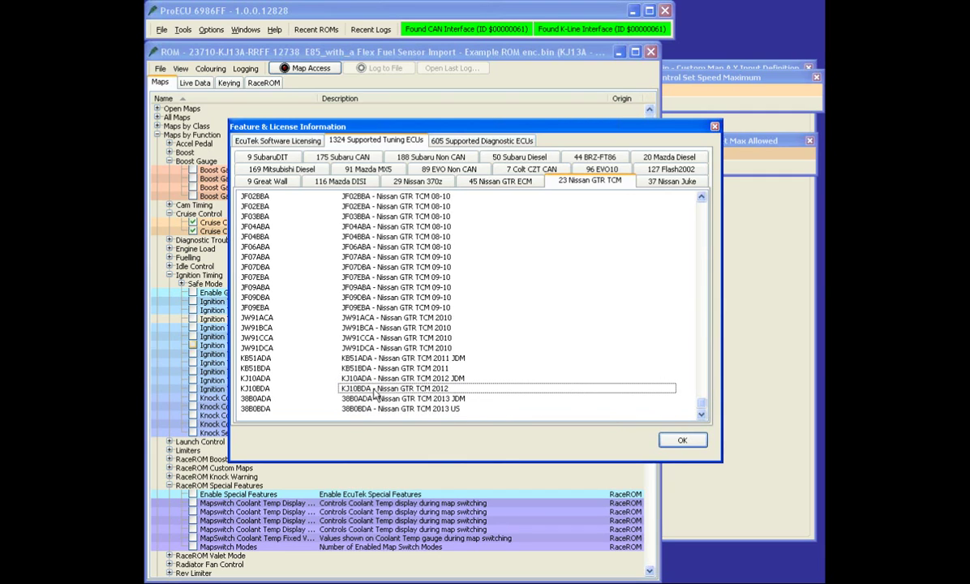
pyautogui.moveTo(374, 392); pyautogui.dragTo(375, 408)
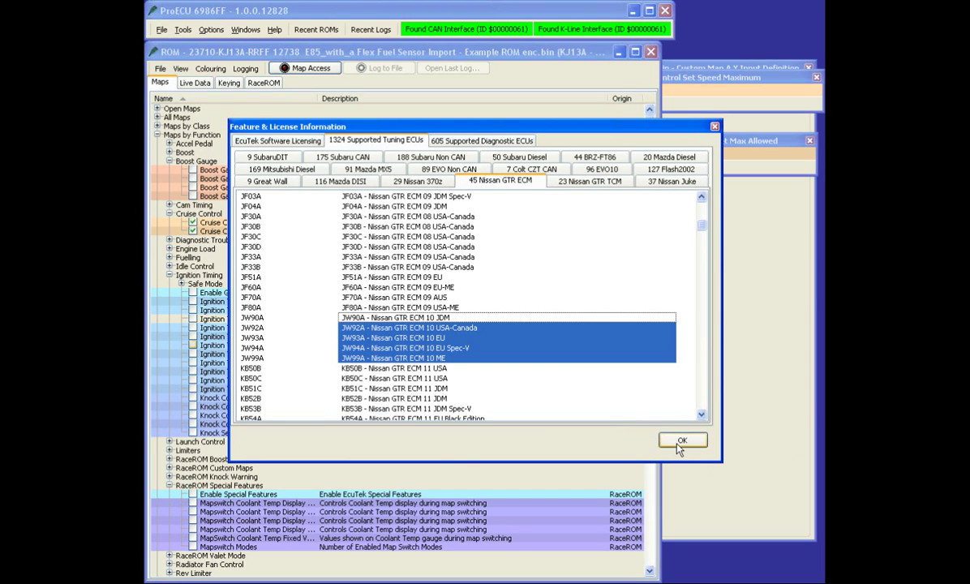
# Step: Dismiss the licence dialog and show the four Nissan GTR ECM help PDFs
pyautogui.click(682, 441)
pyautogui.click(269, 29)
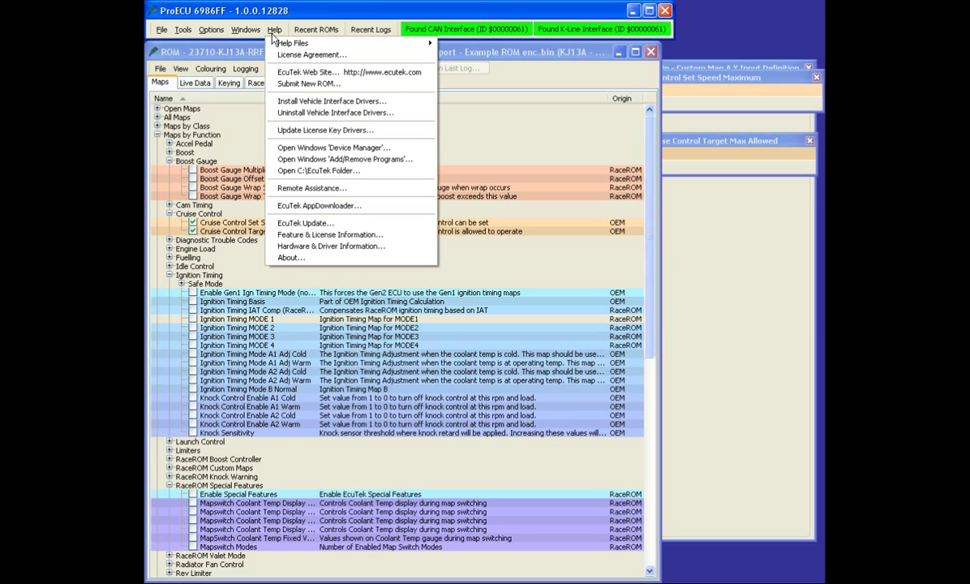
pyautogui.moveTo(292, 50)
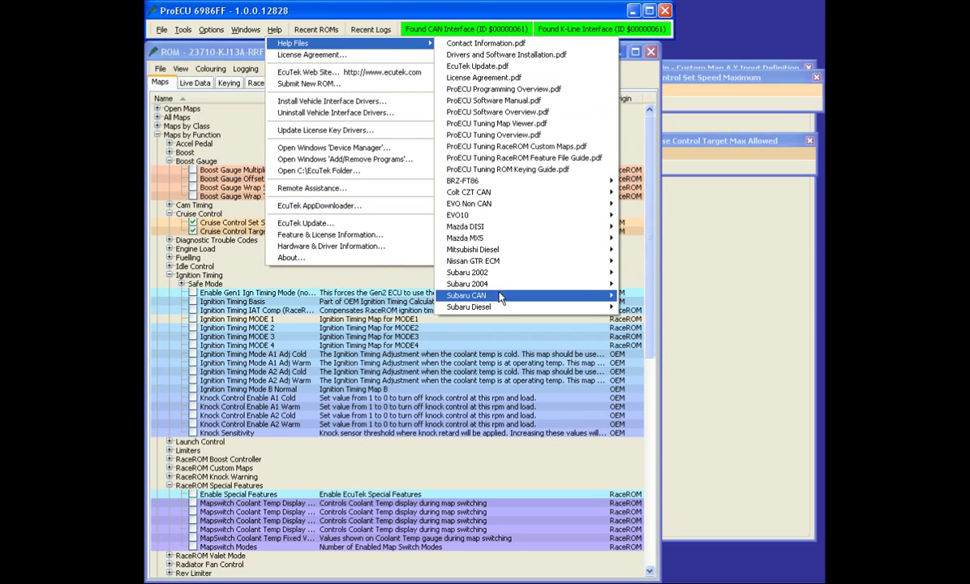
pyautogui.moveTo(498, 261)
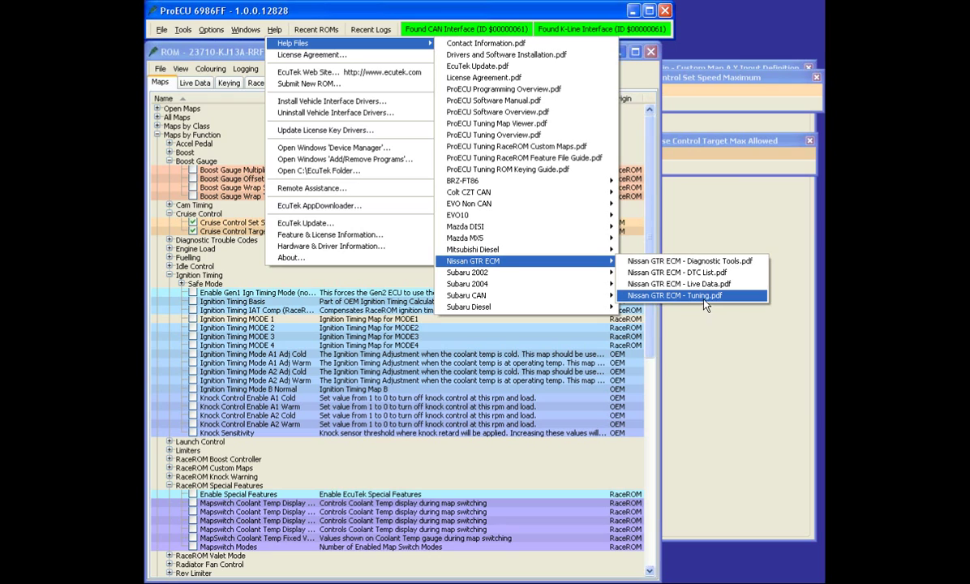
# Step: Dismiss the help documents menu without opening a PDF, returning to the maps list
pyautogui.click(381, 382)
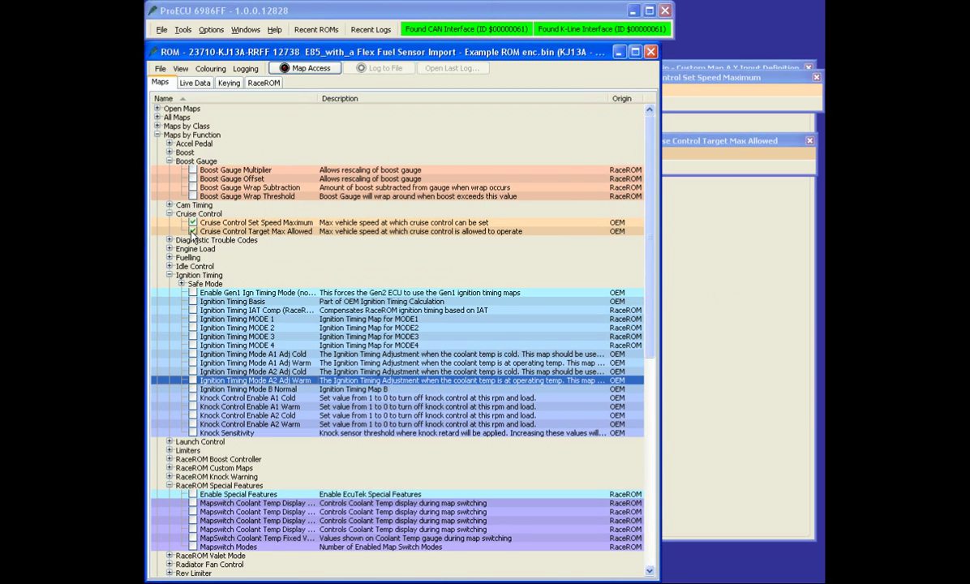